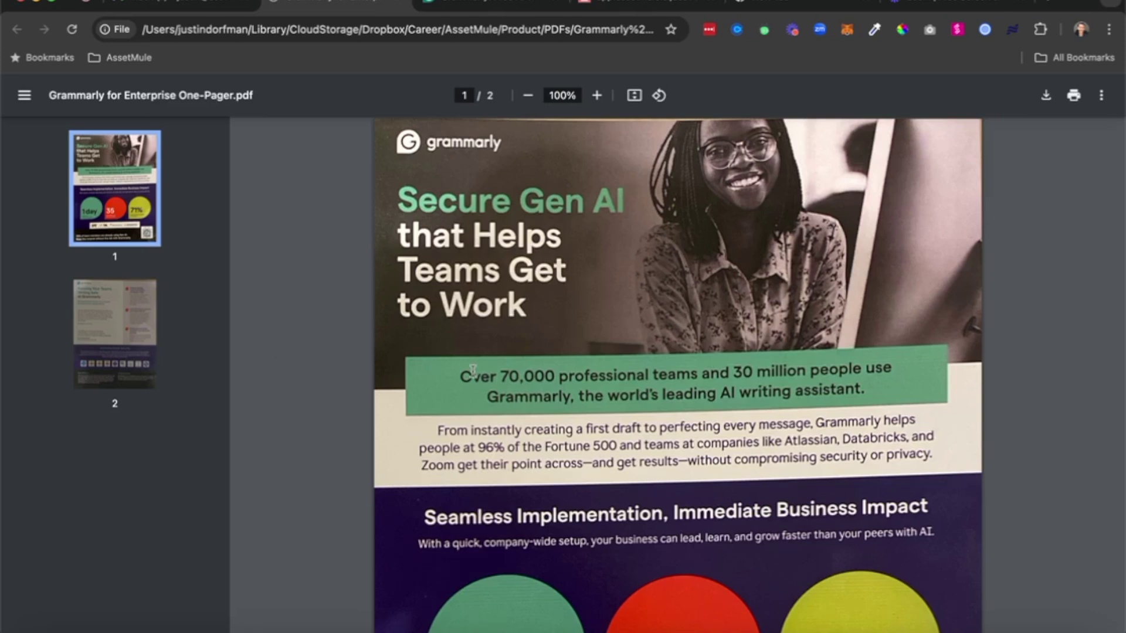
scroll(472, 371, "down", 4)
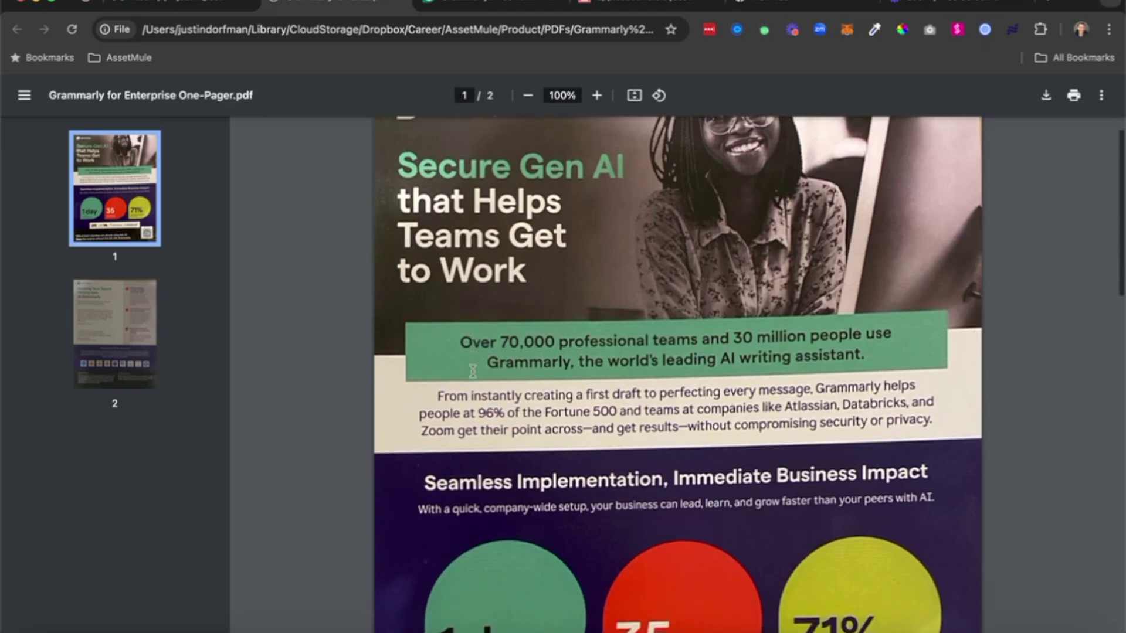
scroll(473, 370, "down", 6)
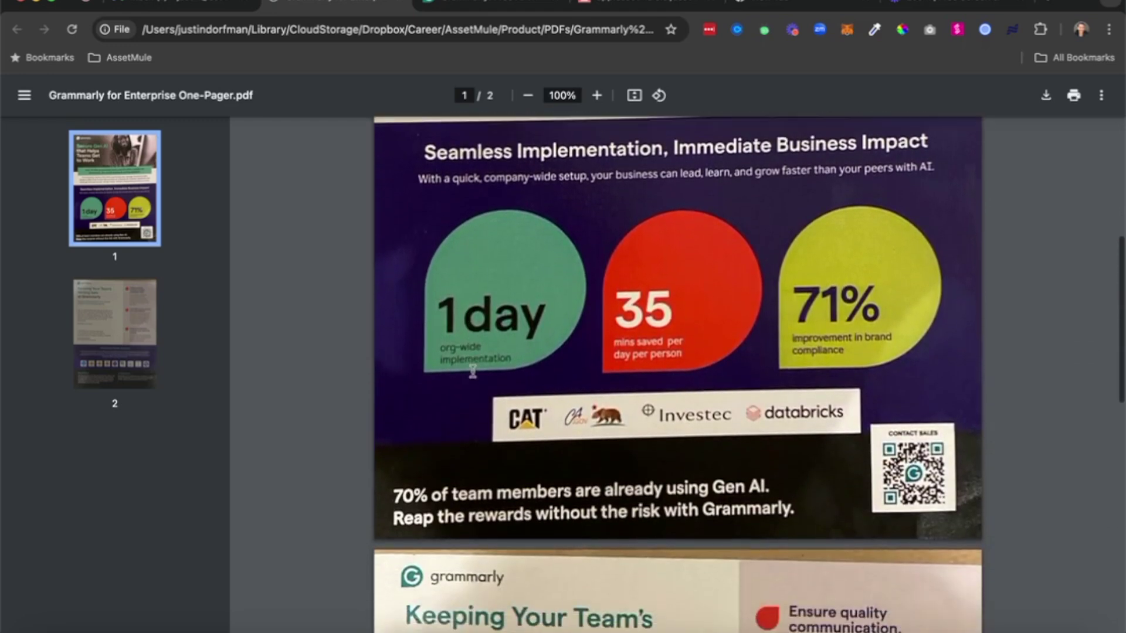
scroll(473, 371, "down", 10)
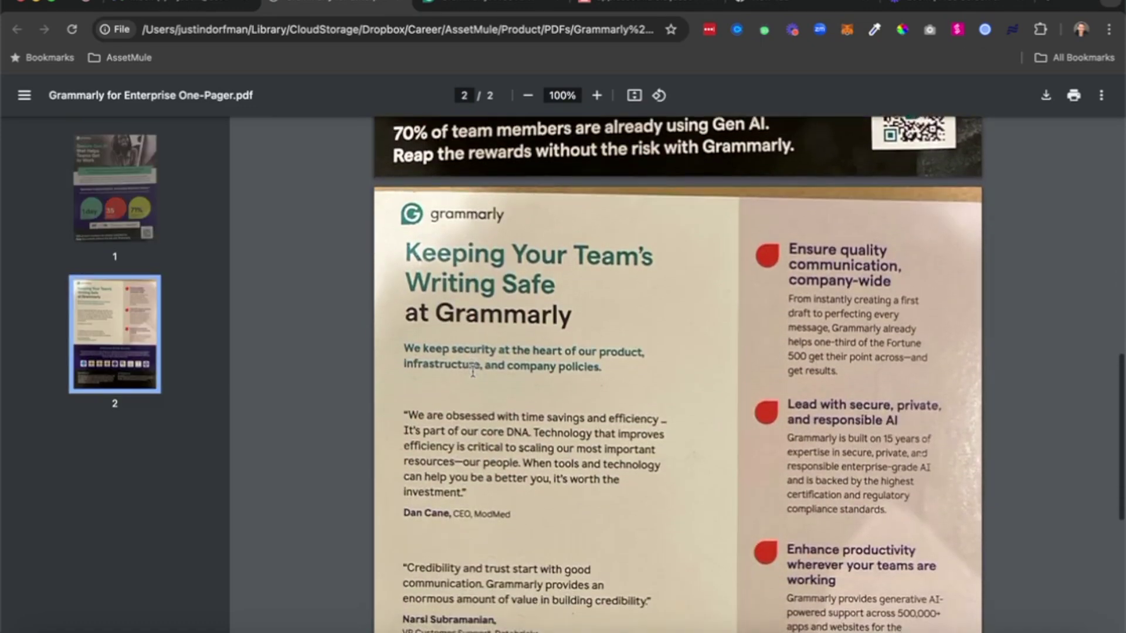
scroll(472, 371, "up", 15)
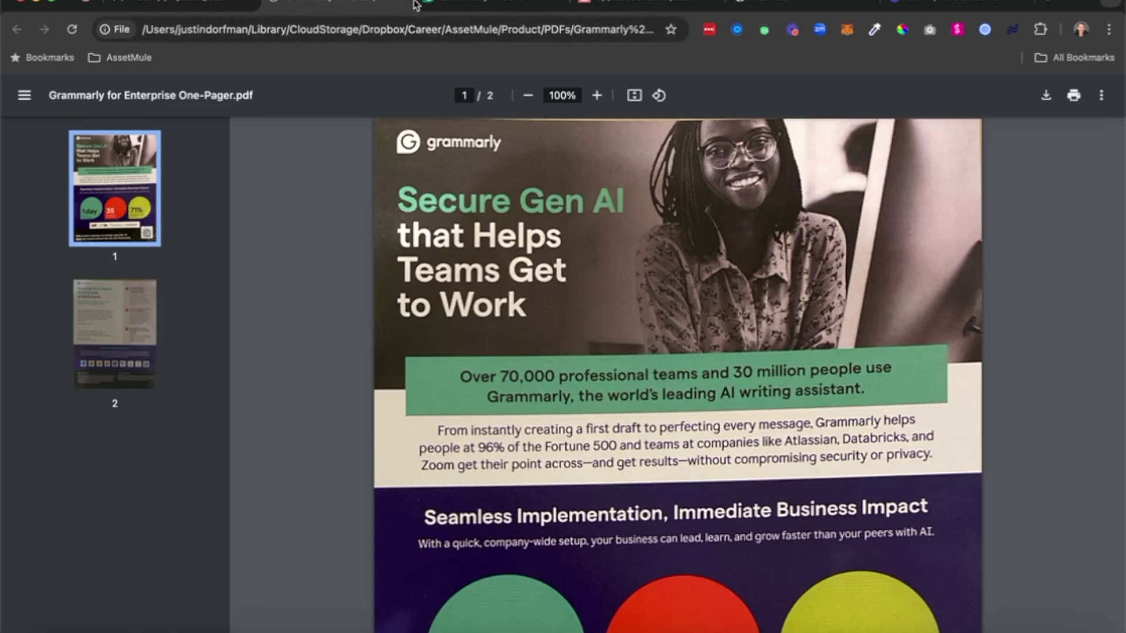
left_click(441, 4)
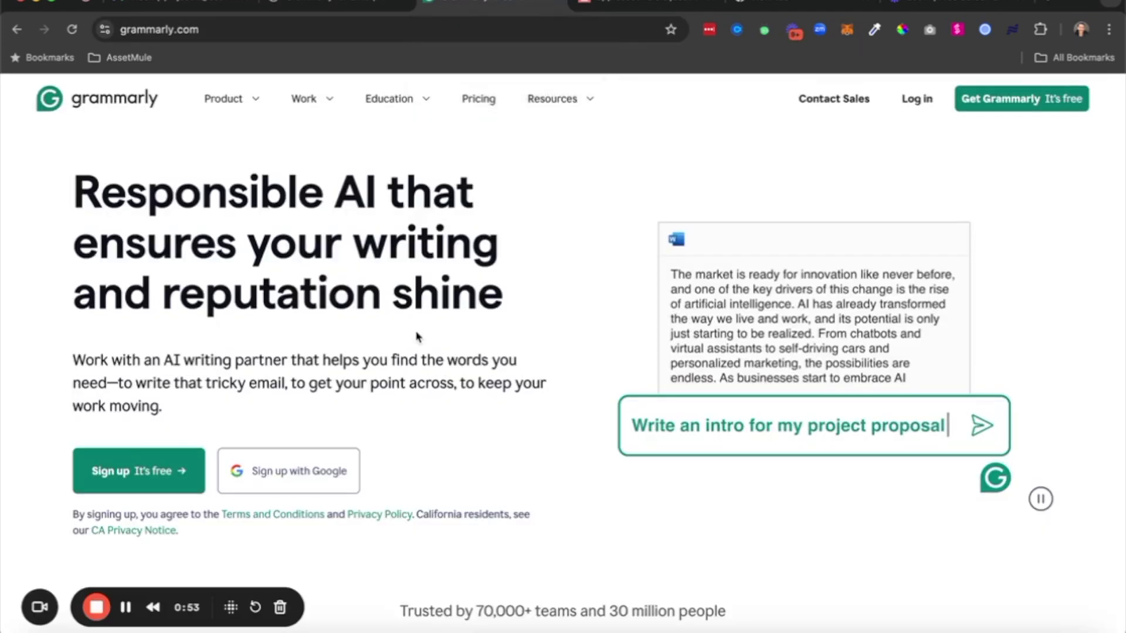
scroll(417, 334, "down", 10)
scroll(417, 337, "down", 10)
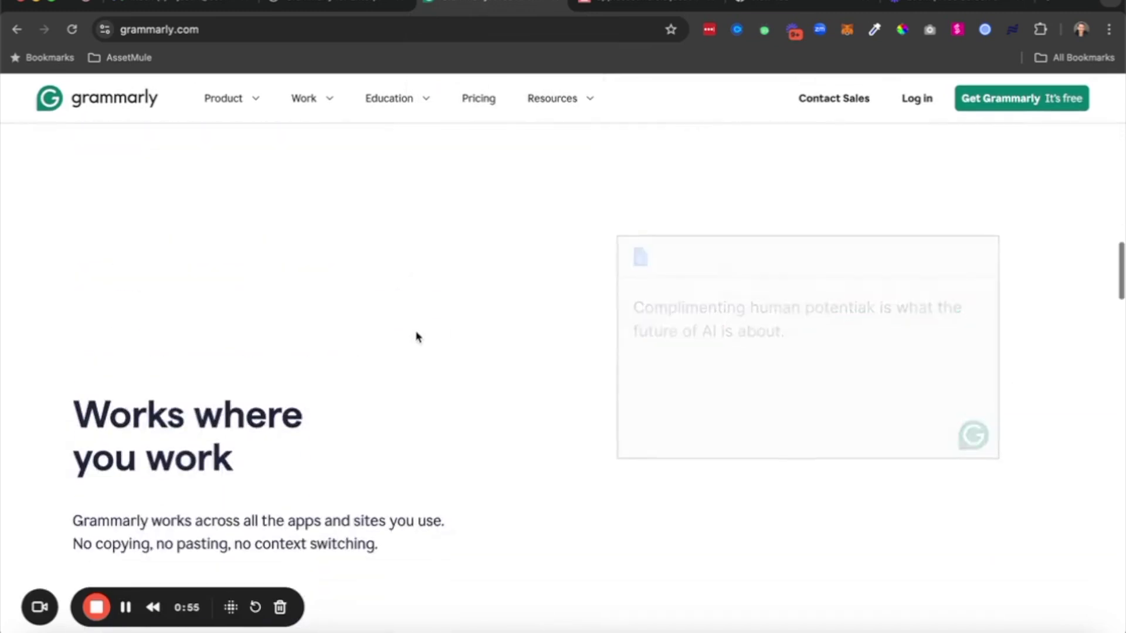
scroll(417, 338, "down", 10)
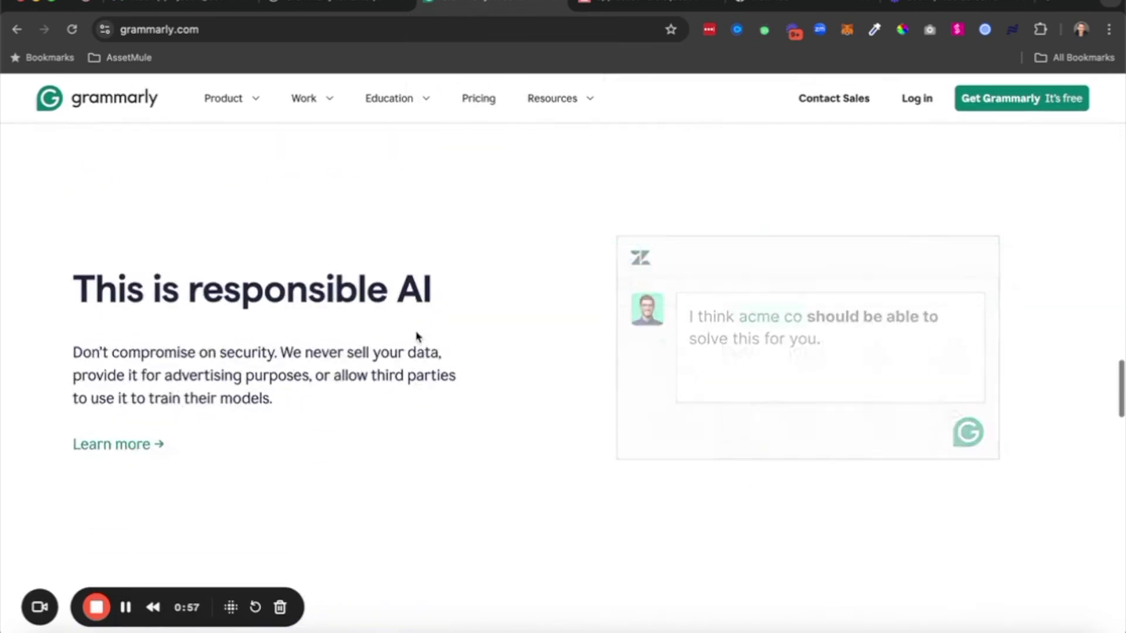
scroll(417, 337, "up", 20)
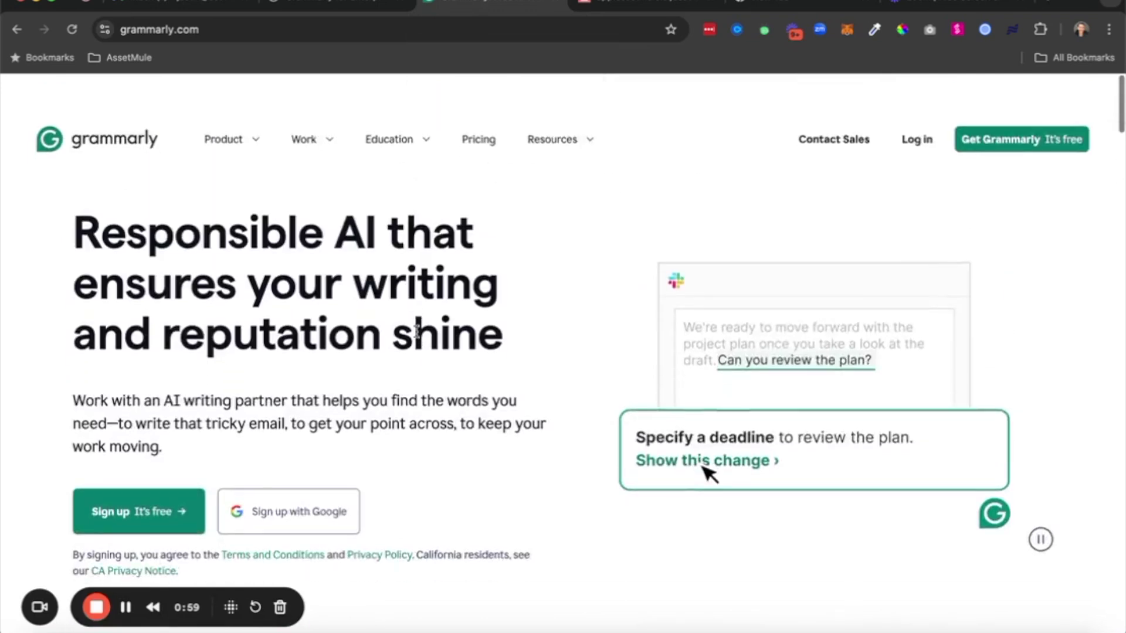
left_click(364, 4)
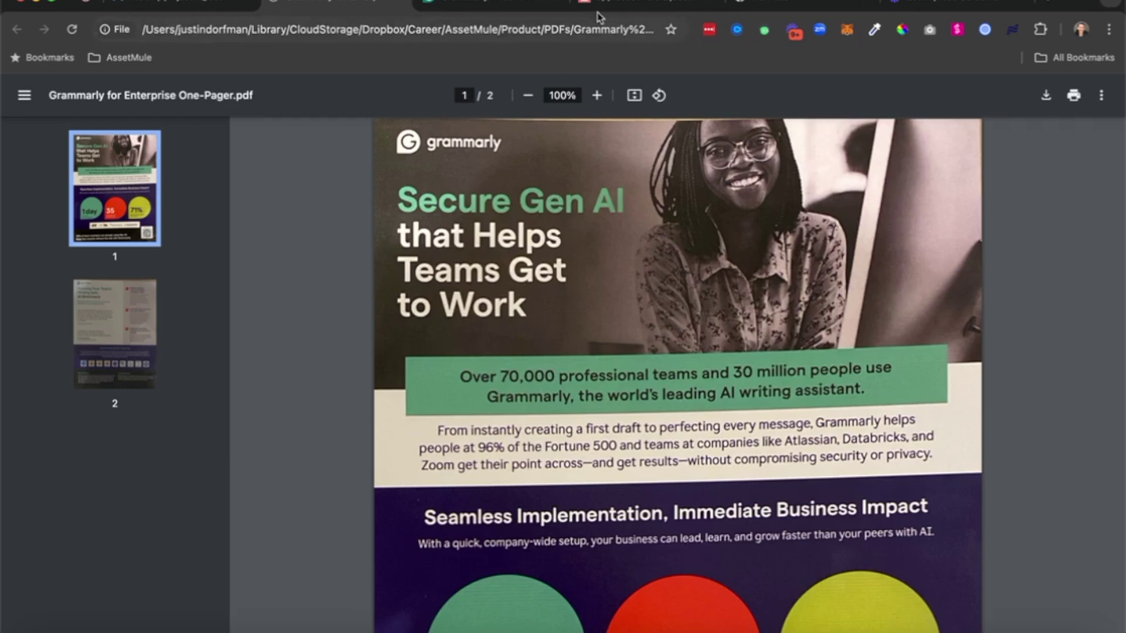
- Switch back to the AssetMule editor showing the Grammarly one-pager asset
left_click(616, 4)
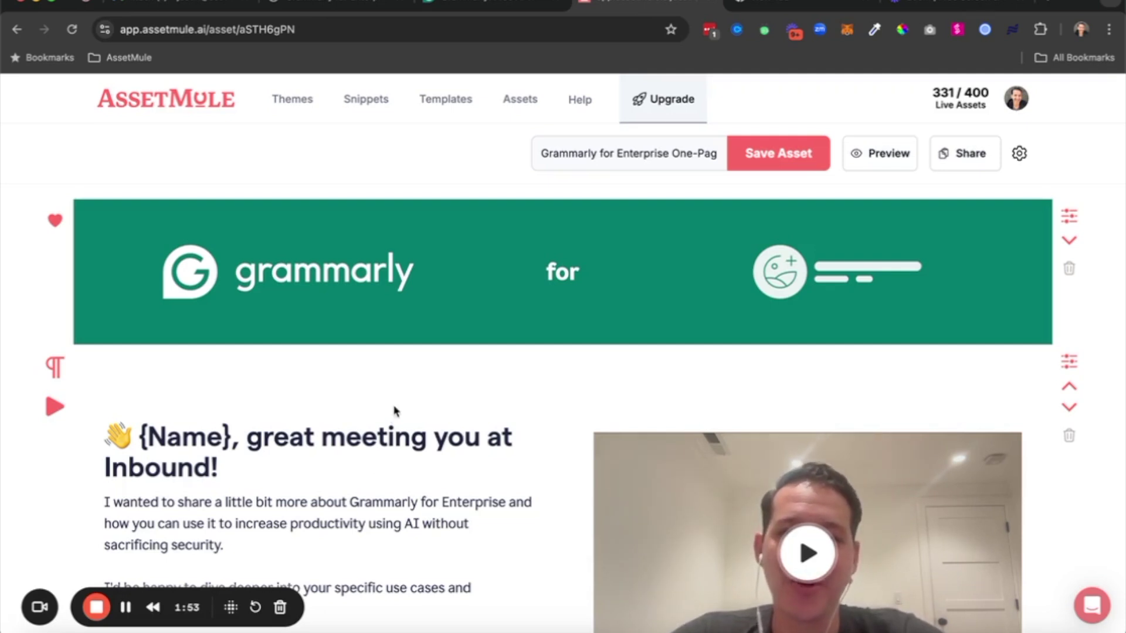
scroll(411, 388, "down", 3)
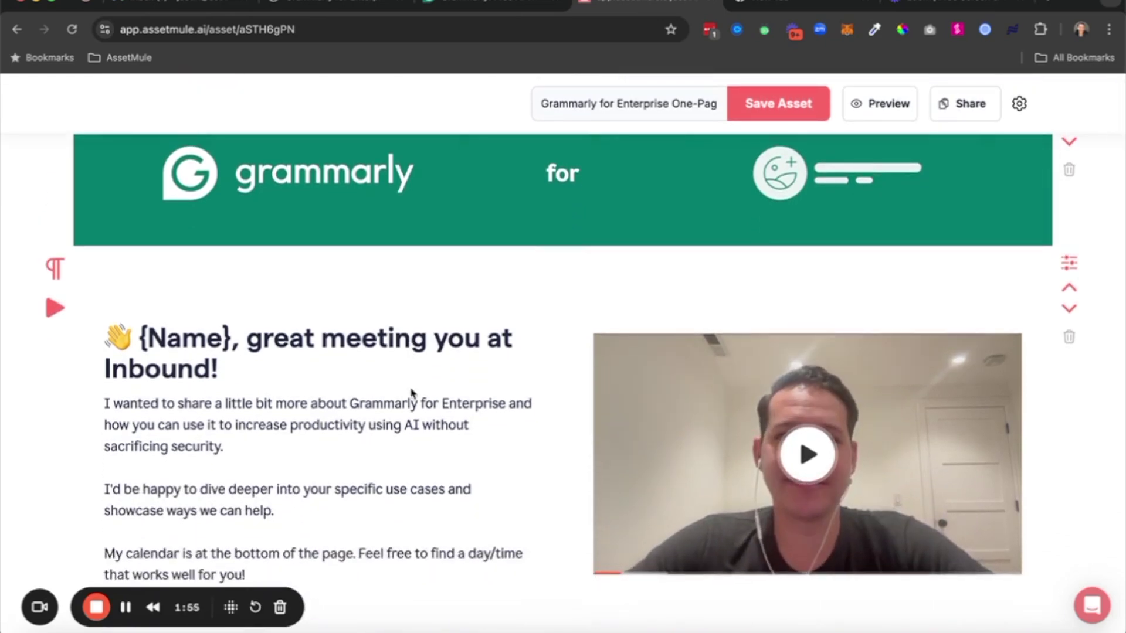
scroll(411, 392, "down", 15)
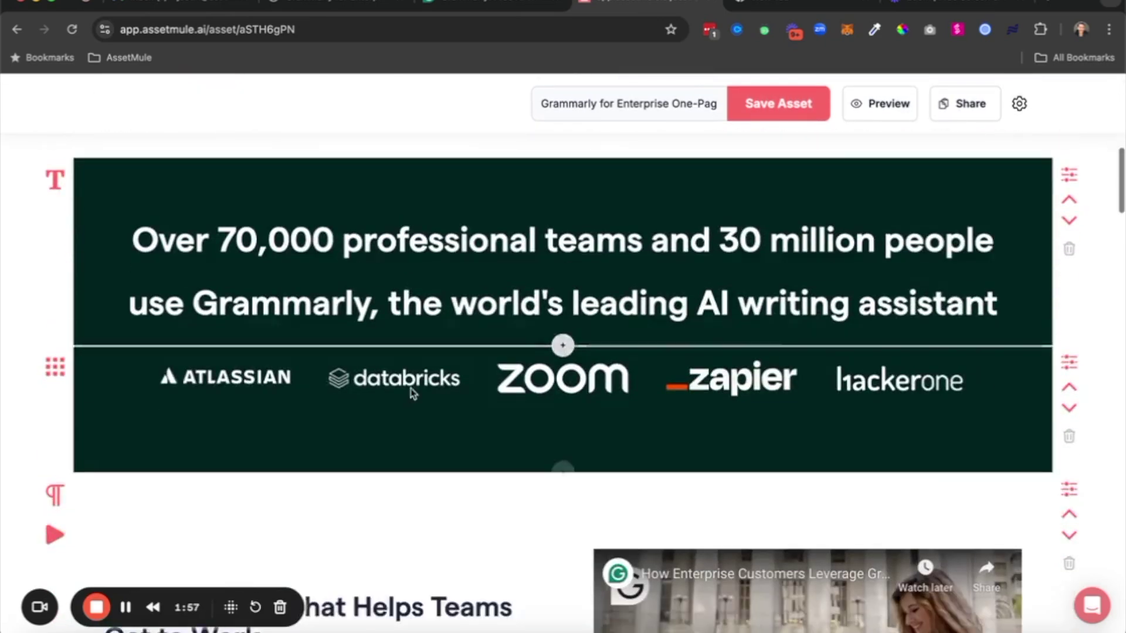
scroll(411, 392, "down", 15)
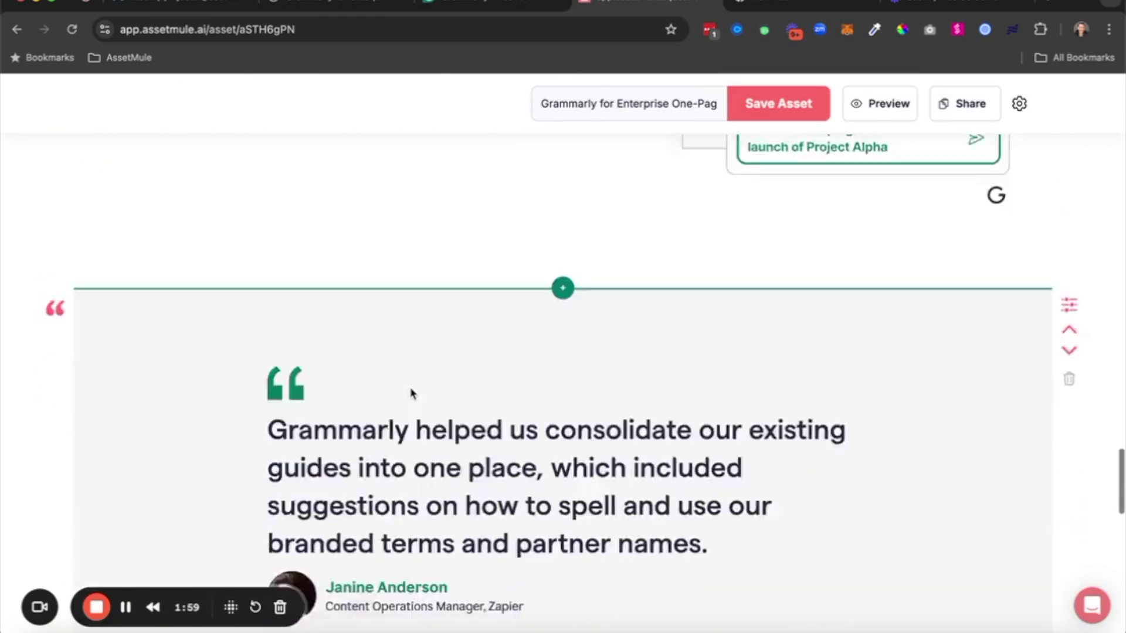
scroll(411, 392, "up", 20)
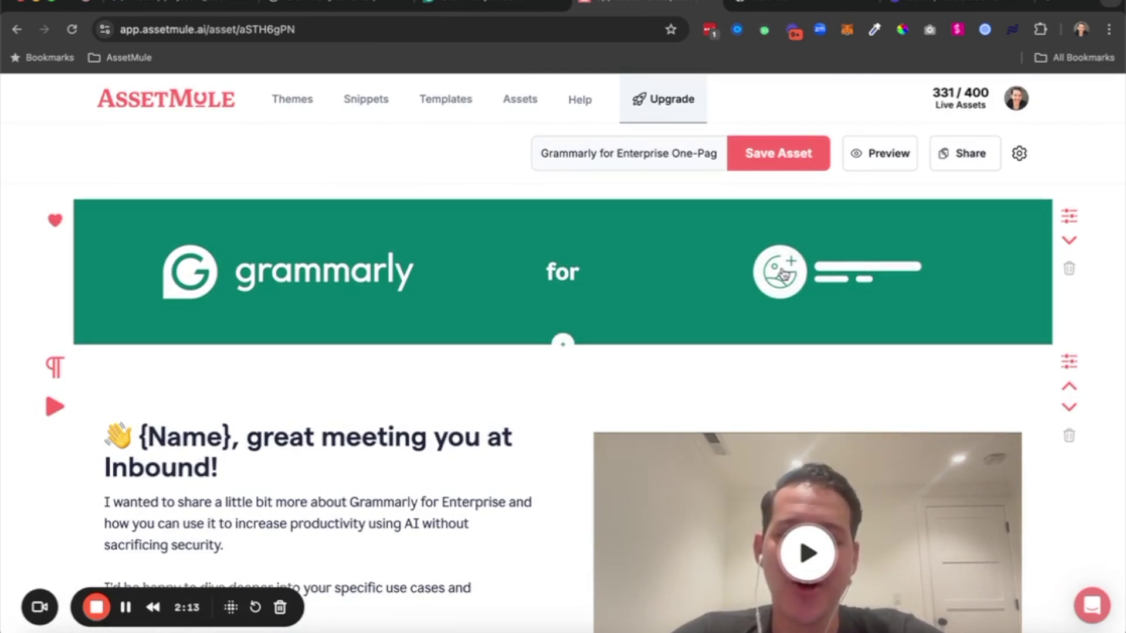
- Add the LinkedIn logo to the banner by looking up linkedin.com
left_click(782, 273)
left_click(747, 355)
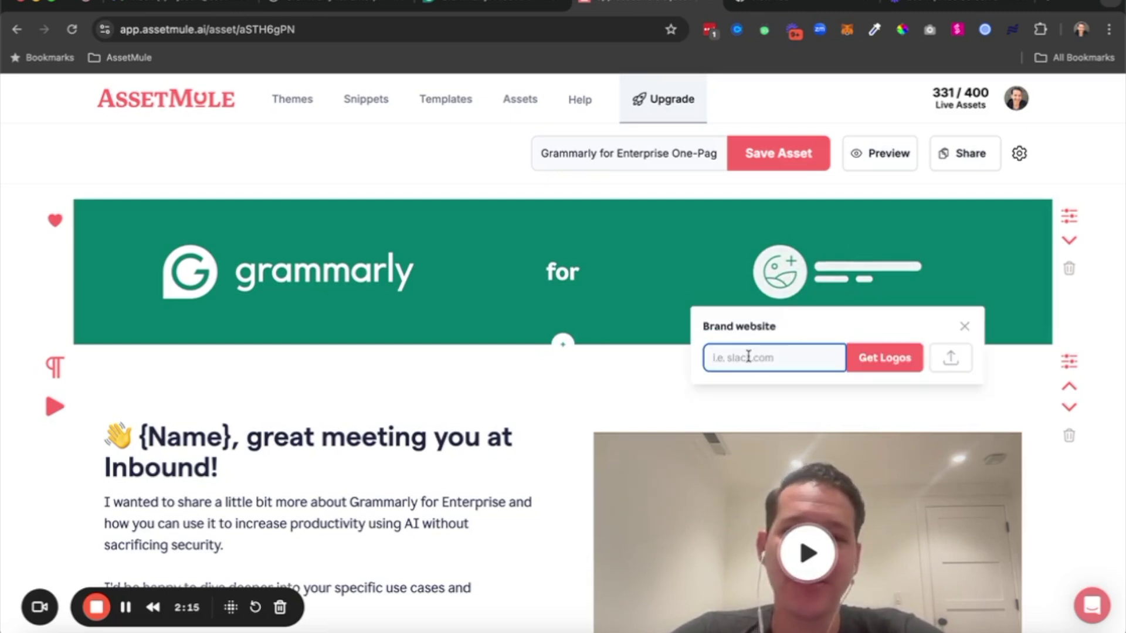
type("linkedin.com")
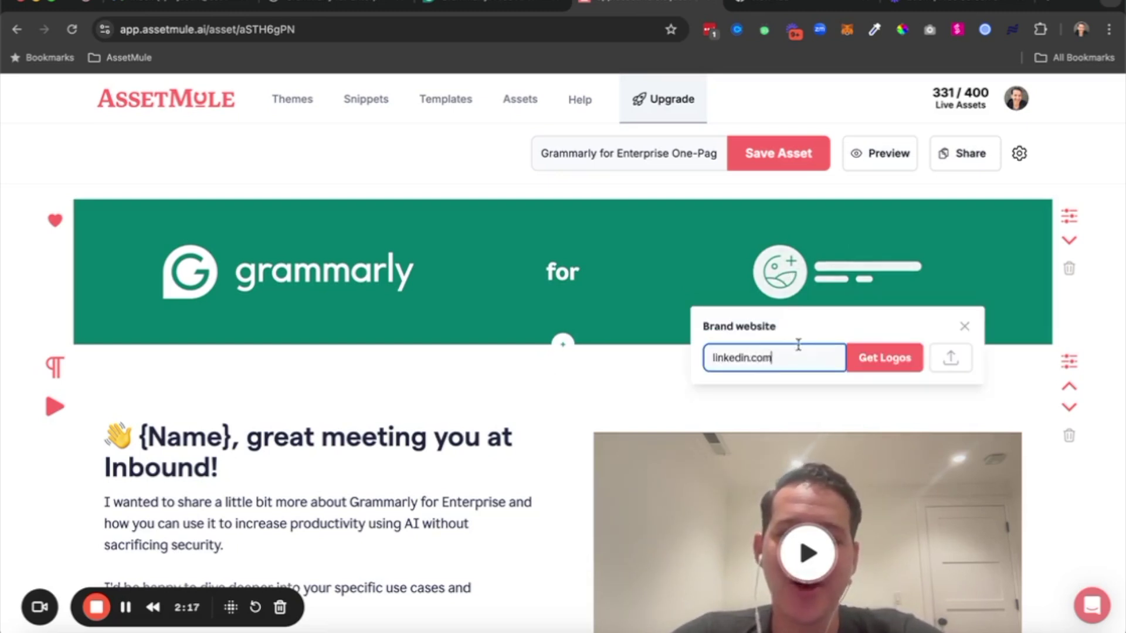
left_click(870, 357)
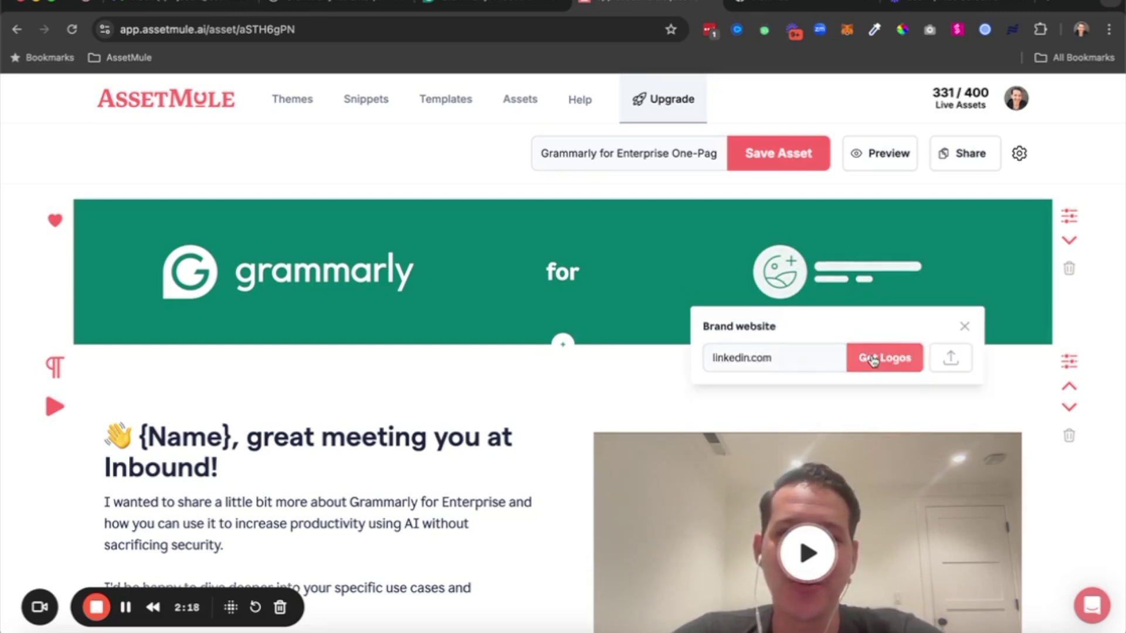
left_click(964, 326)
scroll(477, 434, "down", 3)
scroll(477, 434, "down", 2)
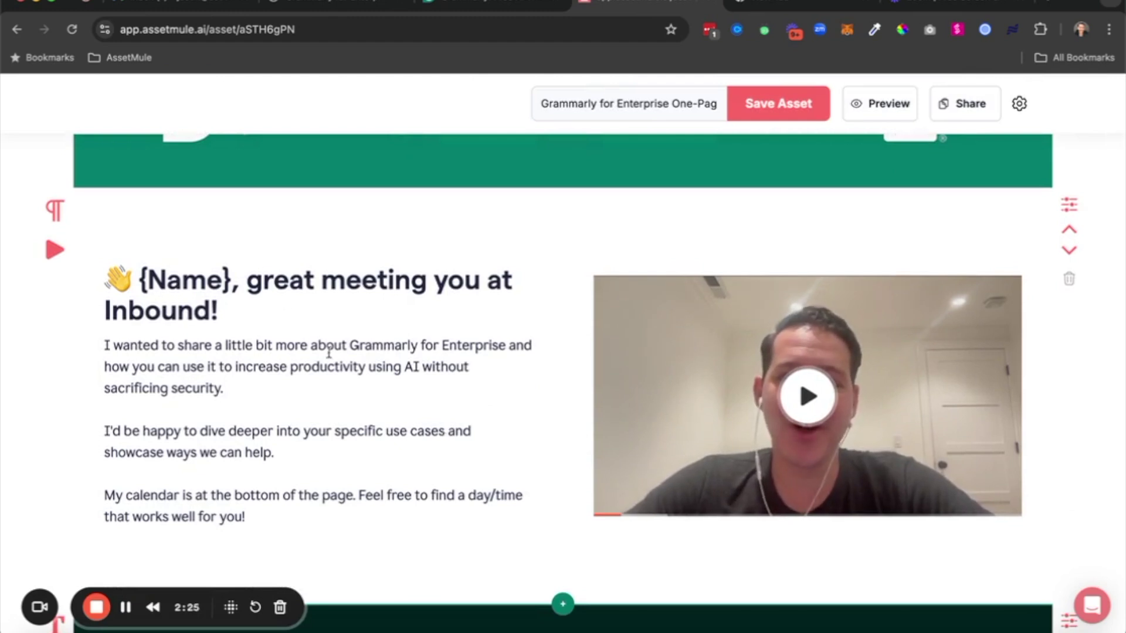
- Replace the {Name} placeholder in the greeting heading with the recipient's first name
left_click(230, 279)
left_click_drag(230, 279, 139, 280)
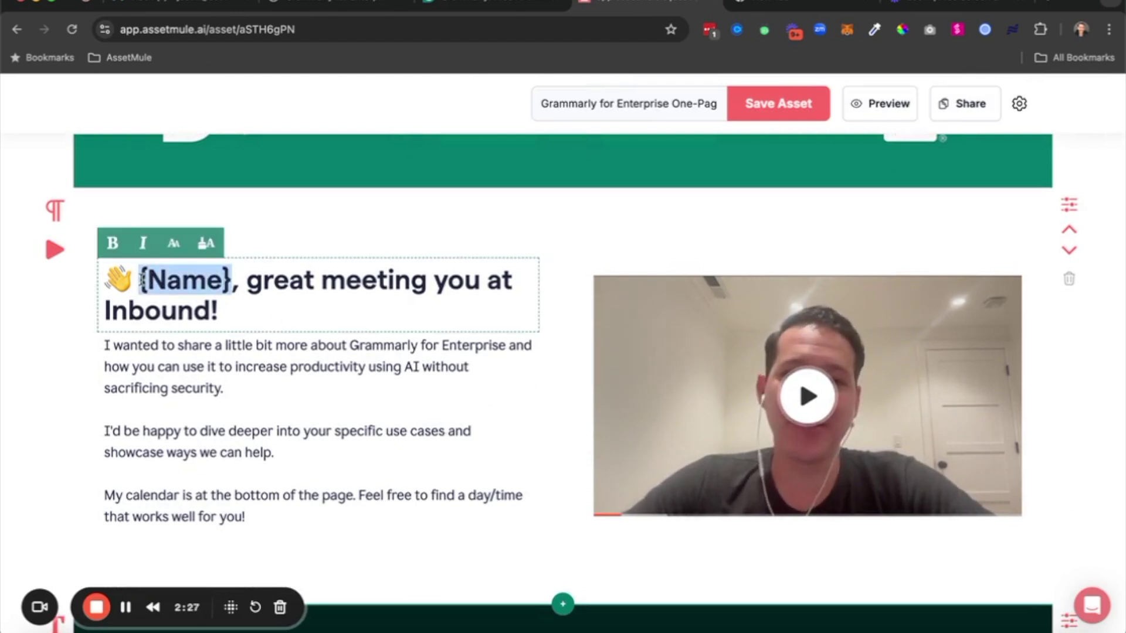
type("Jane")
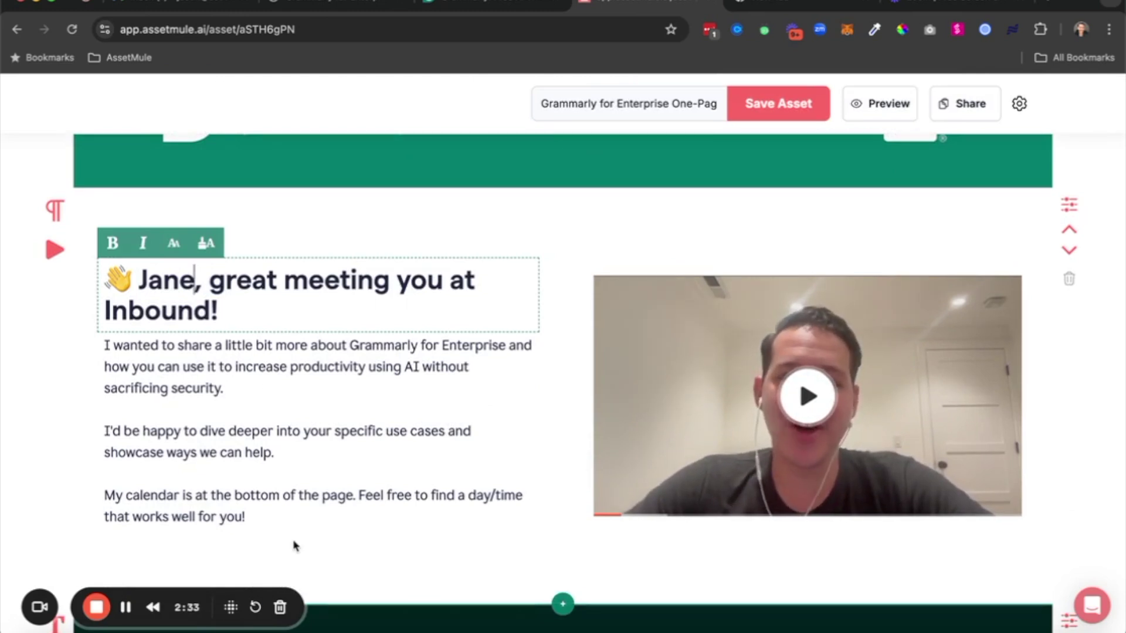
left_click(325, 538)
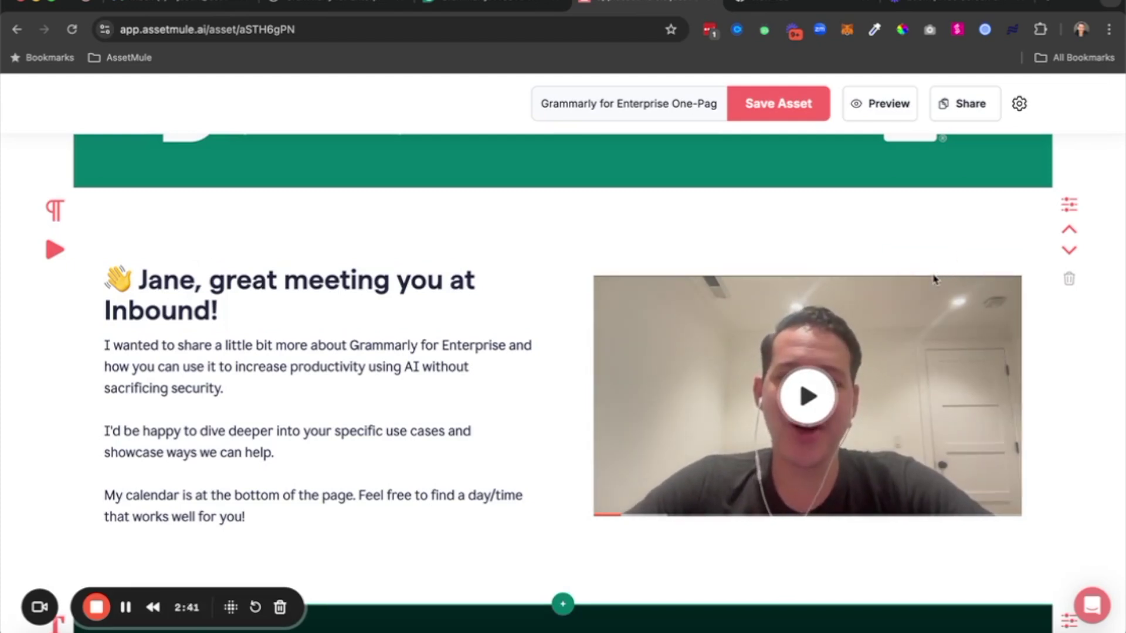
left_click(943, 271)
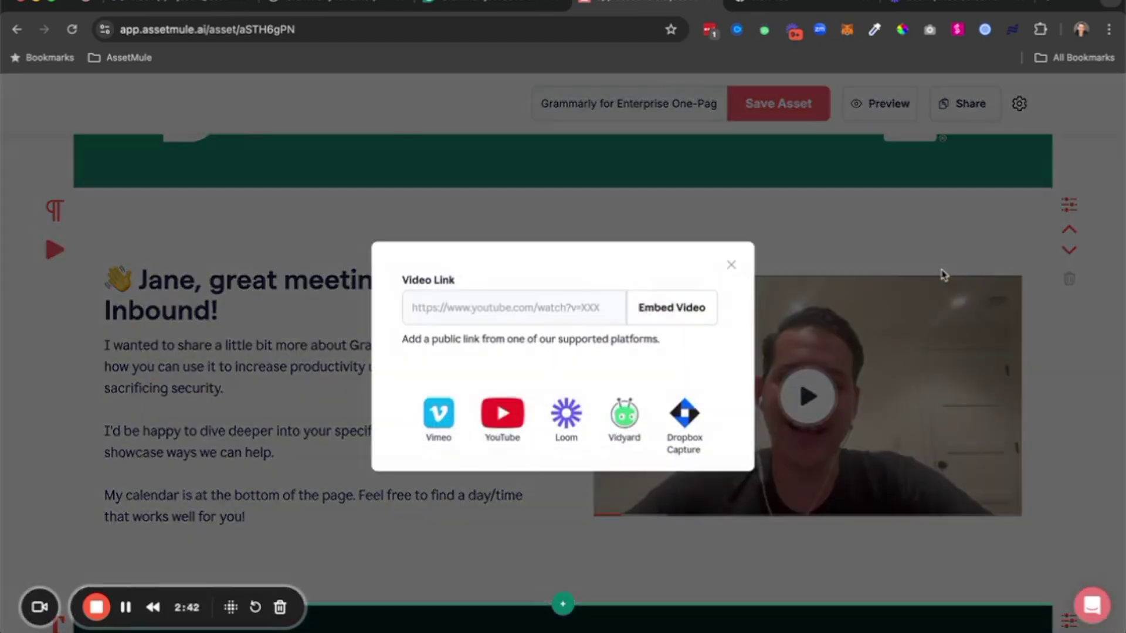
left_click(731, 265)
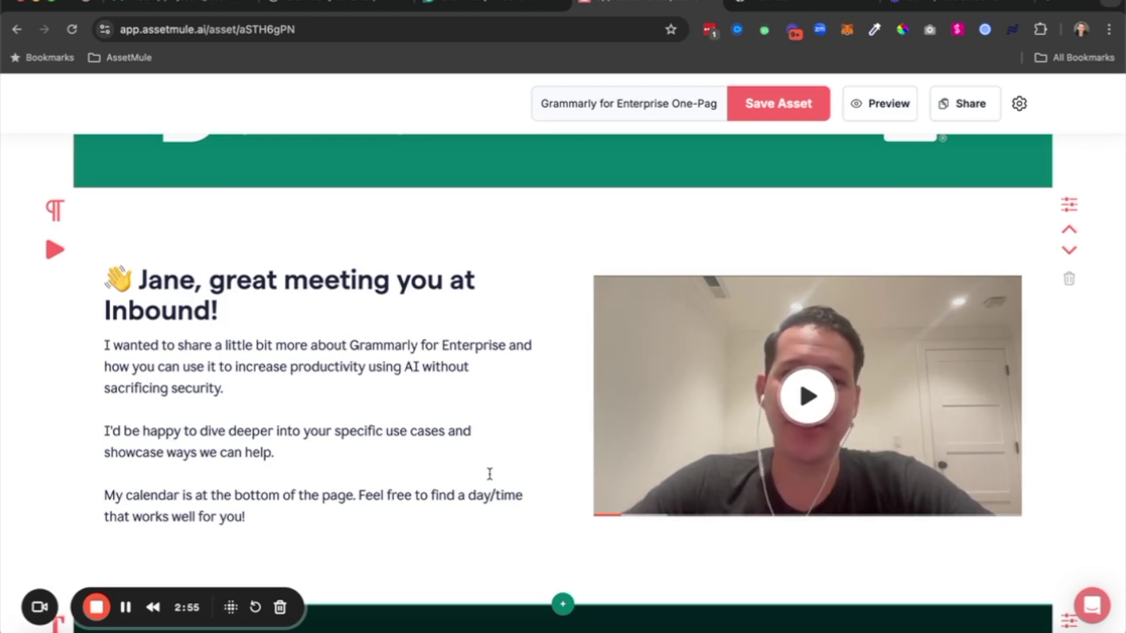
scroll(490, 473, "down", 7)
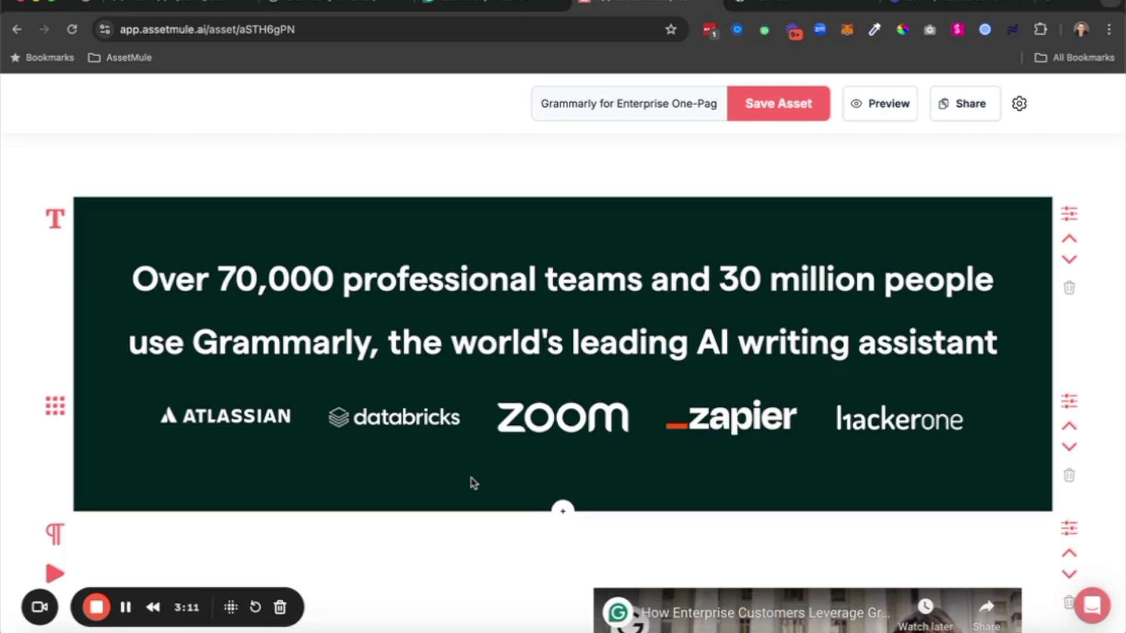
- Apply the Non-Tech-tagged Grammarly logo snippet to the logo strip (BlackRock, Investec, Selfridges, etc.)
left_click(56, 406)
left_click(1065, 323)
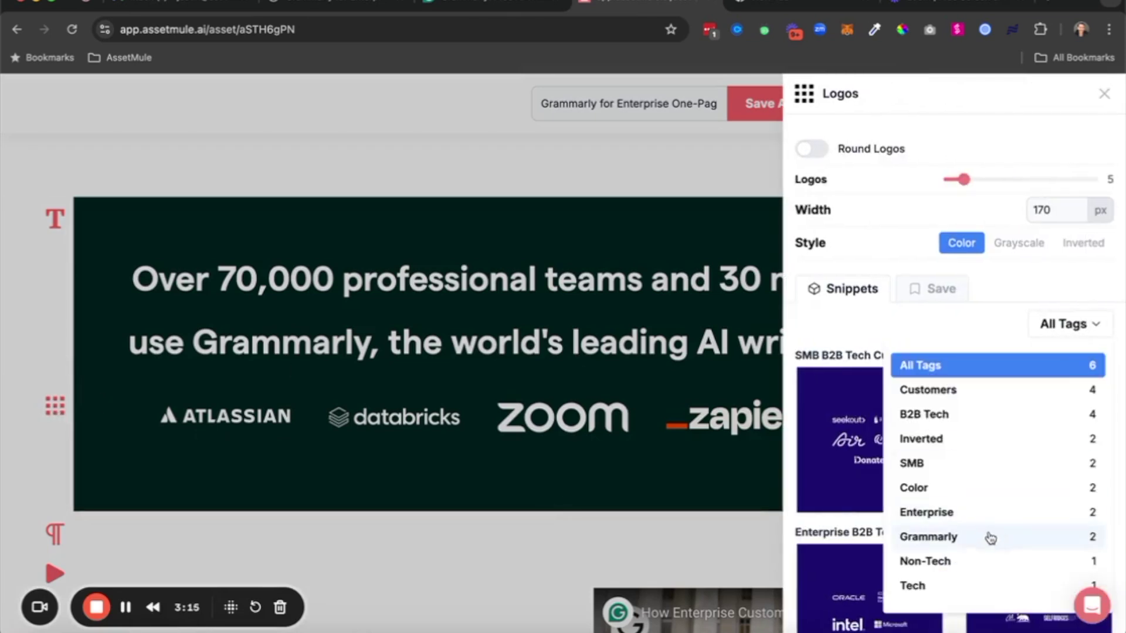
left_click(982, 569)
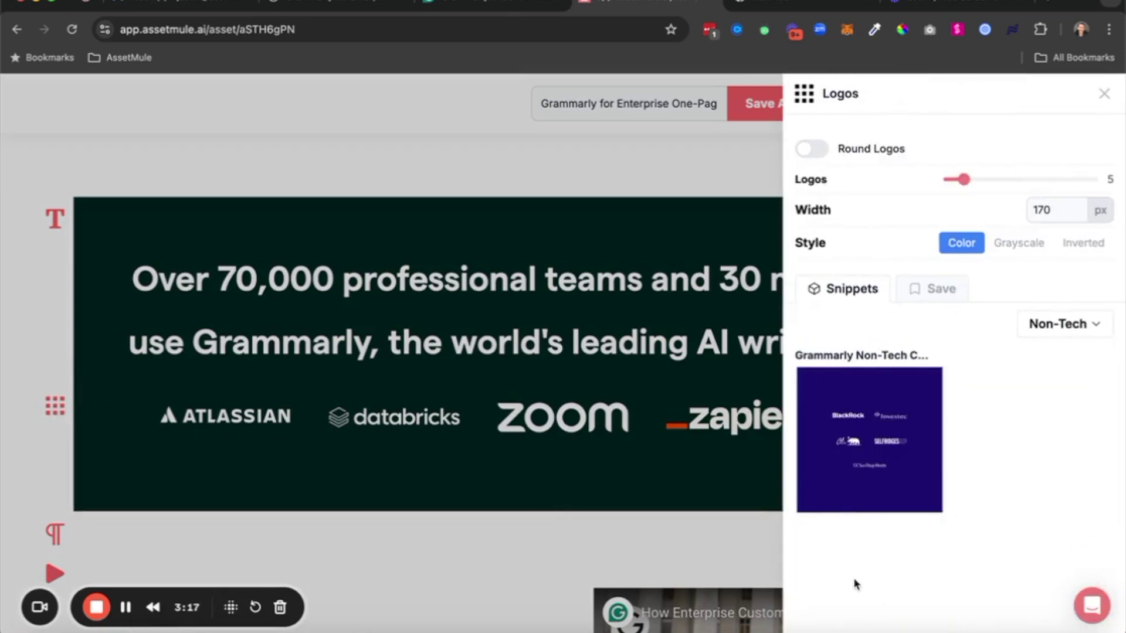
left_click(888, 445)
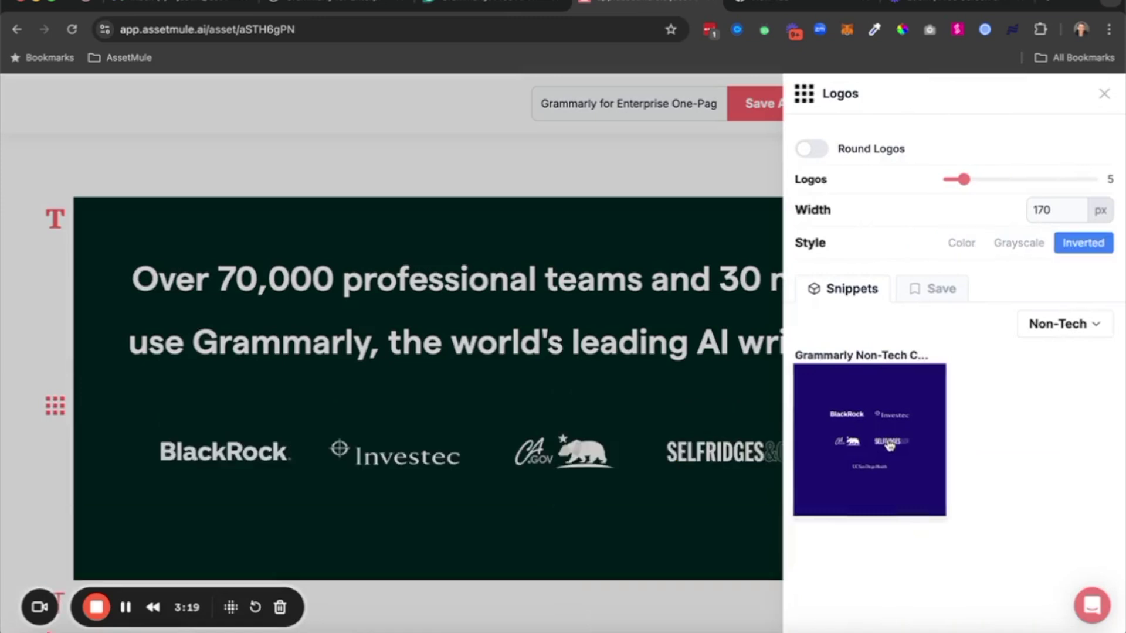
left_click(628, 522)
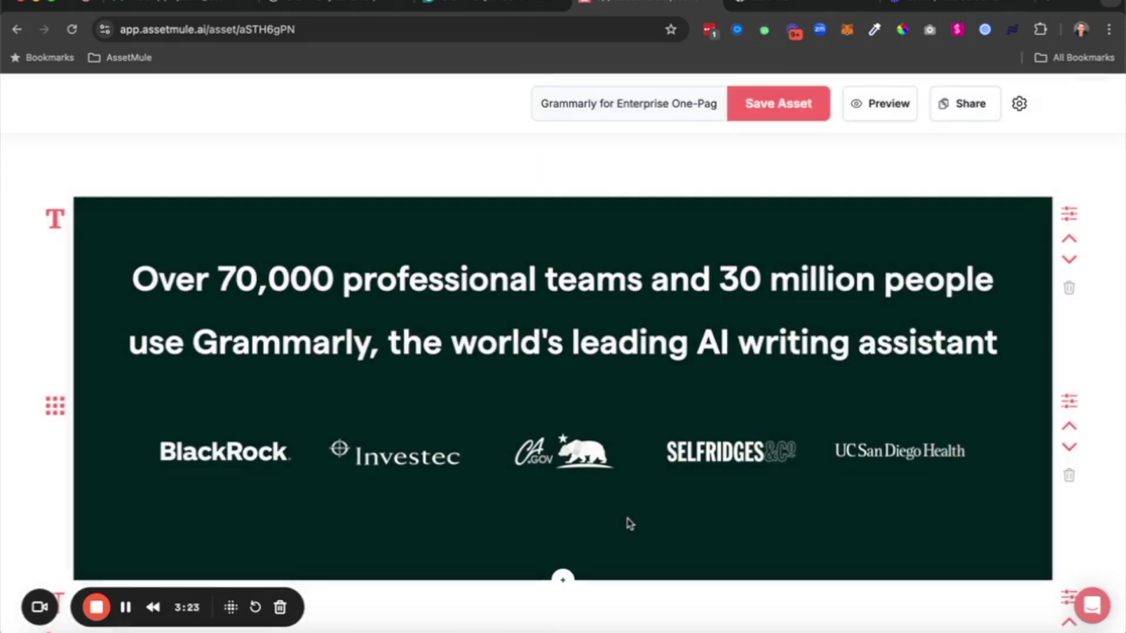
scroll(630, 524, "down", 7)
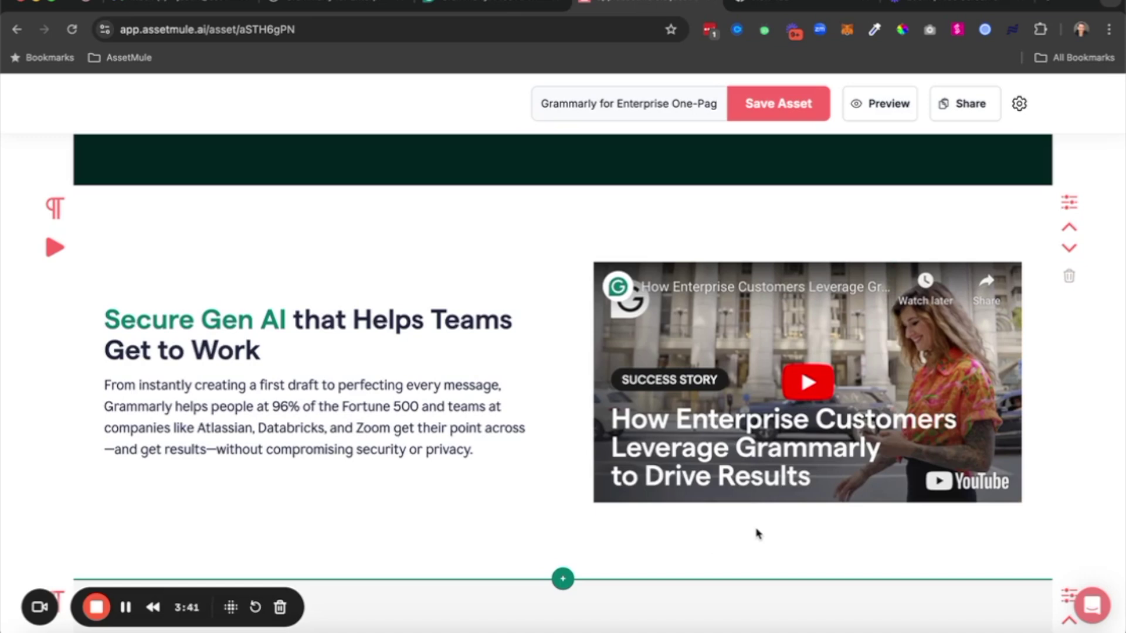
scroll(757, 534, "down", 10)
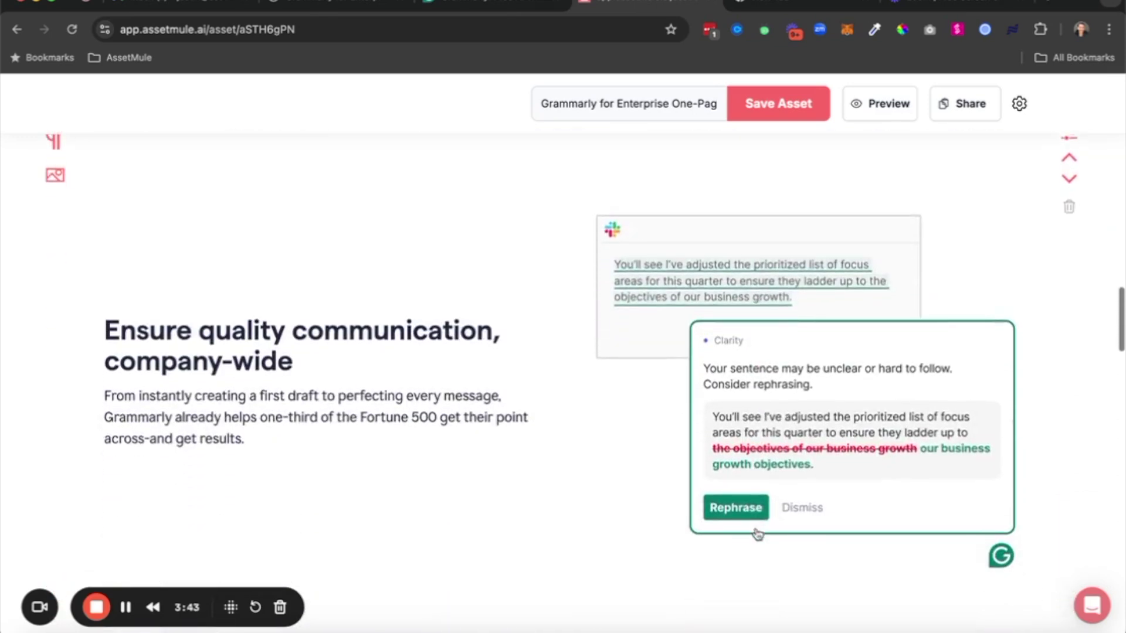
scroll(757, 534, "down", 8)
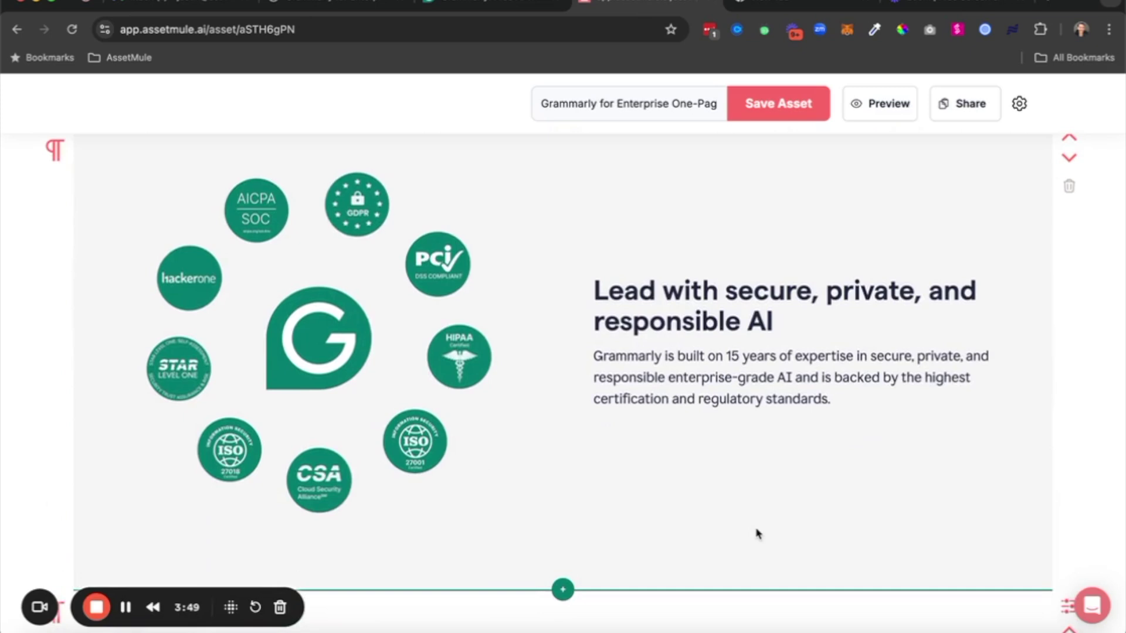
scroll(756, 534, "down", 4)
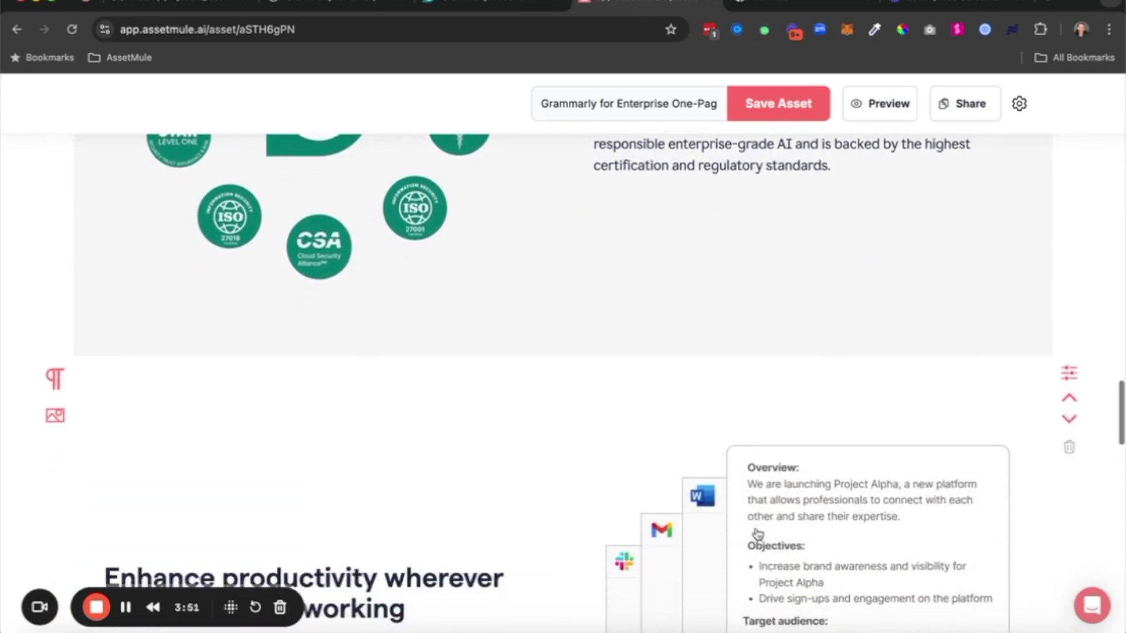
scroll(757, 533, "down", 8)
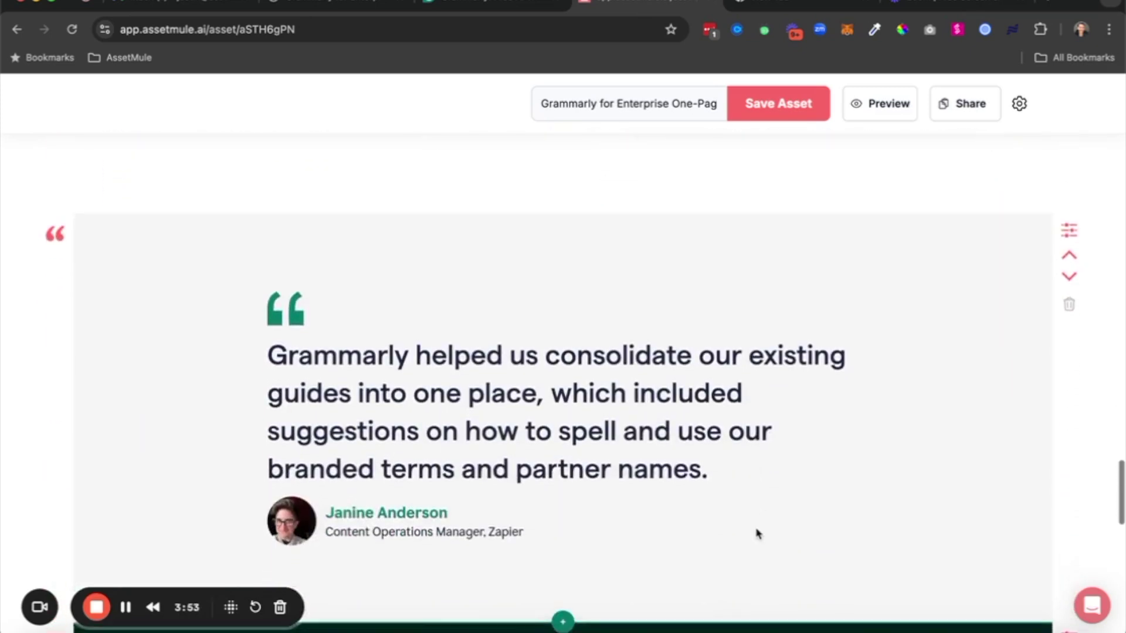
scroll(757, 534, "down", 1)
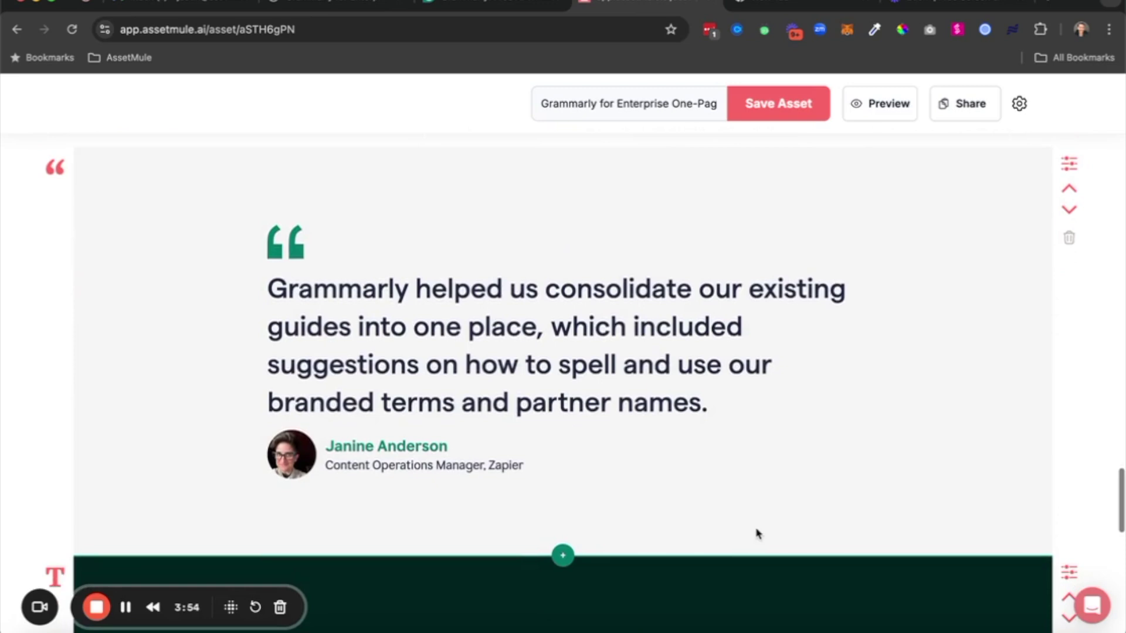
- Insert the Customer Support-tagged quote snippet into the testimonial section
left_click(55, 179)
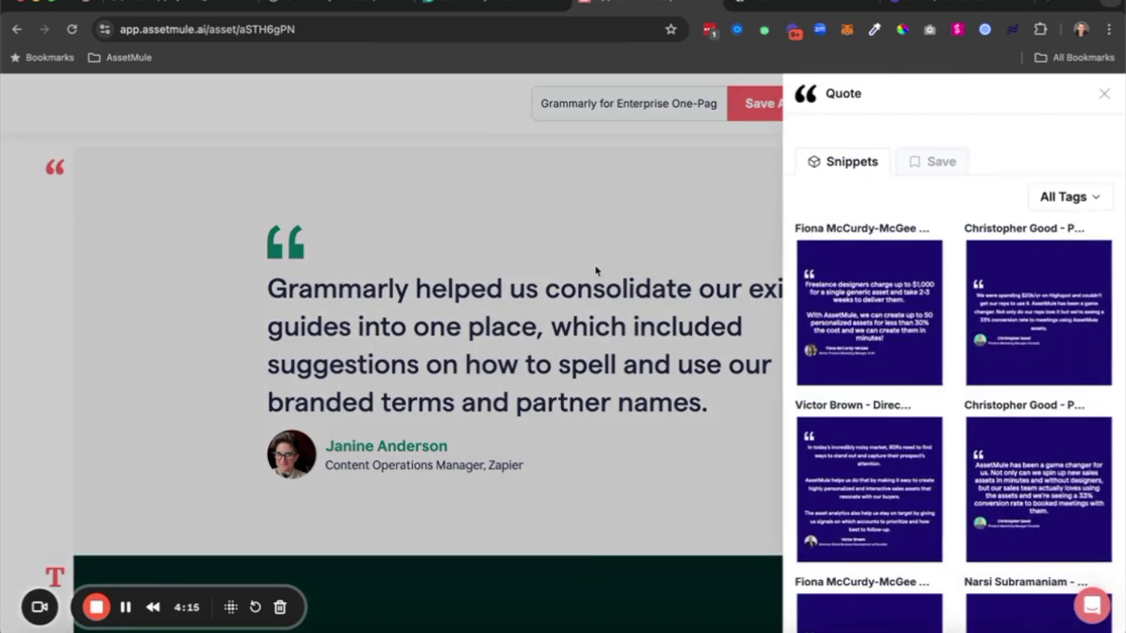
left_click(1085, 199)
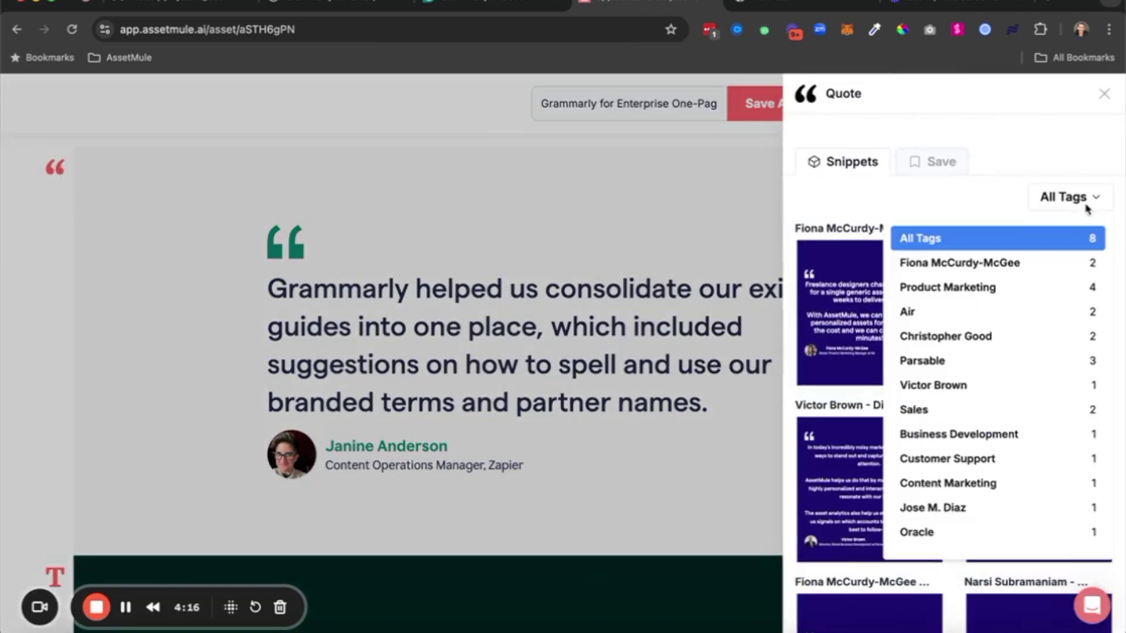
left_click(962, 459)
left_click(608, 497)
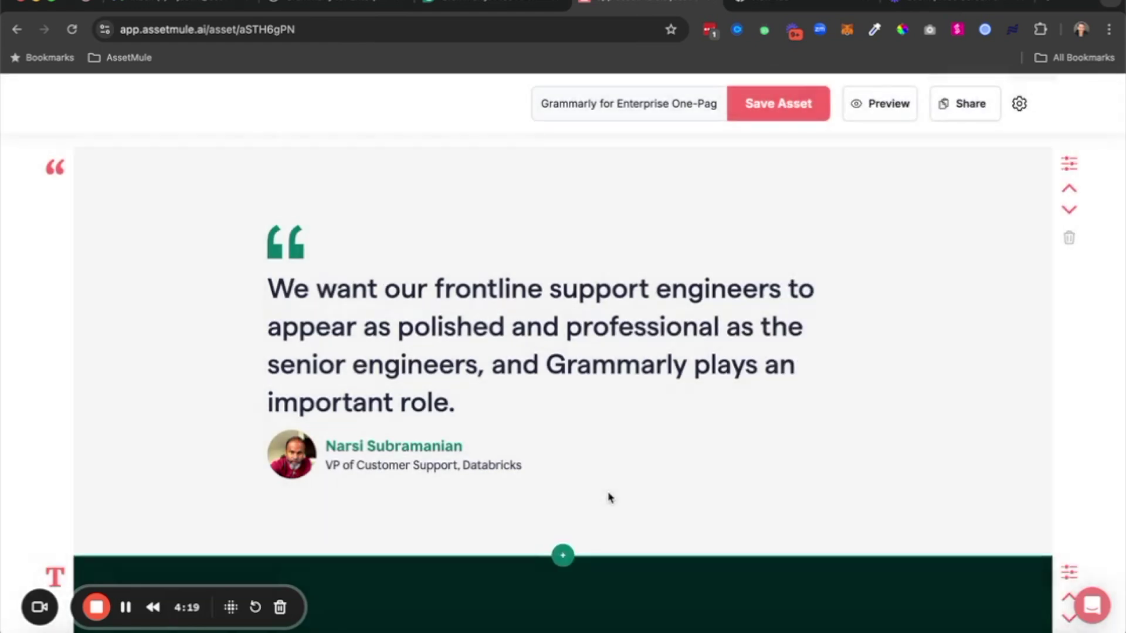
scroll(609, 497, "down", 10)
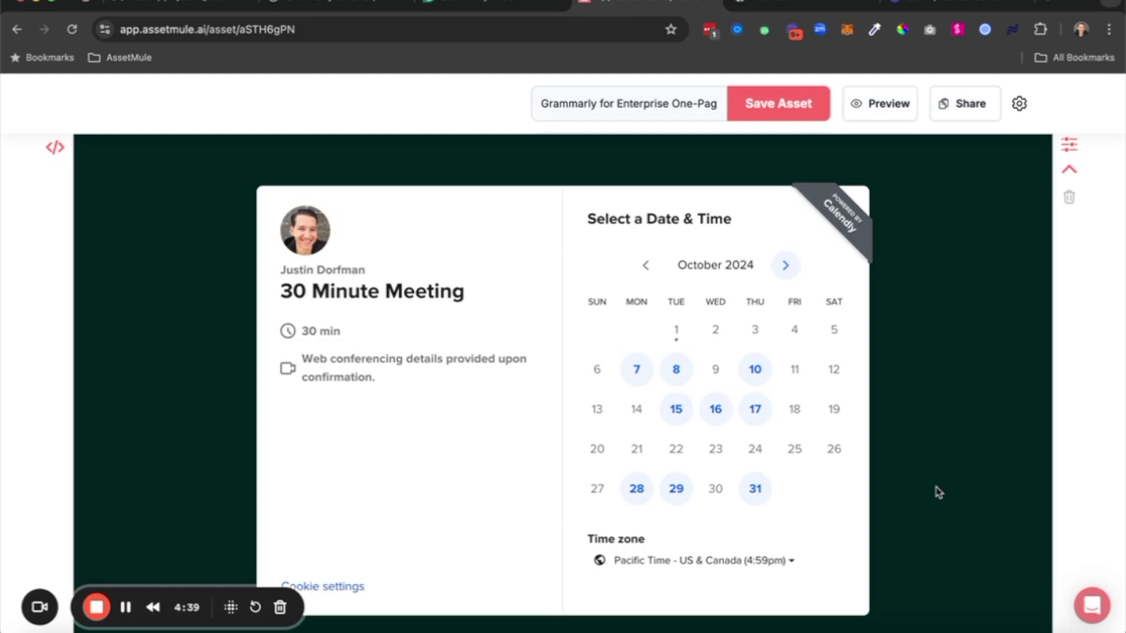
scroll(939, 492, "up", 20)
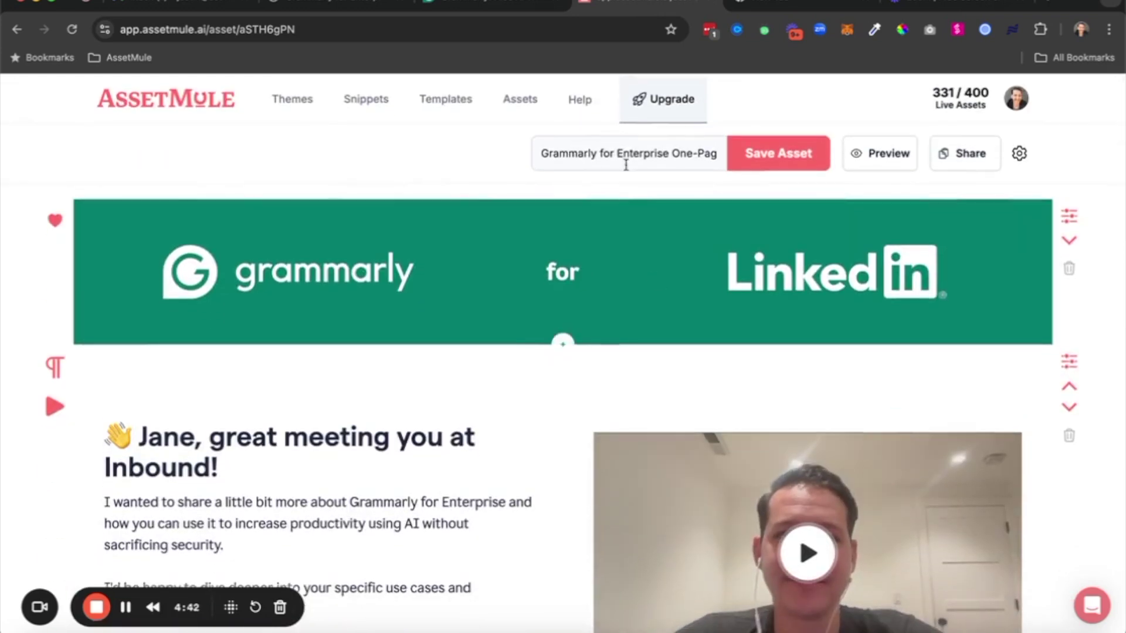
- Rename the asset from 'Enterprise One-Pager' to 'Grammarly for LinkedIn' and save it
left_click_drag(618, 164, 722, 162)
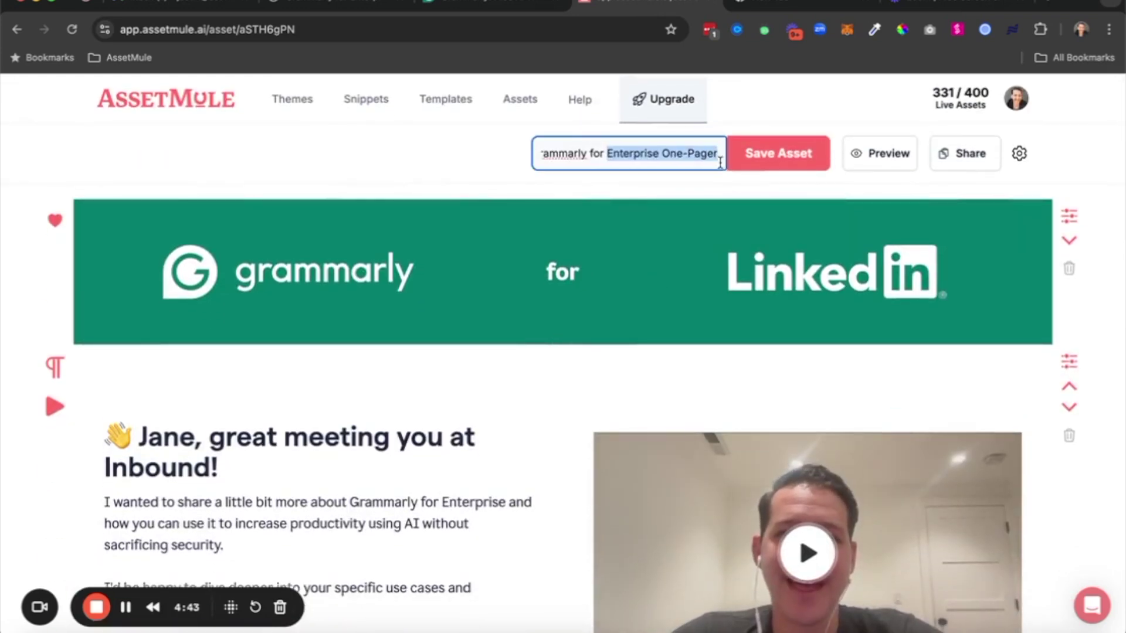
type("LinkedIn")
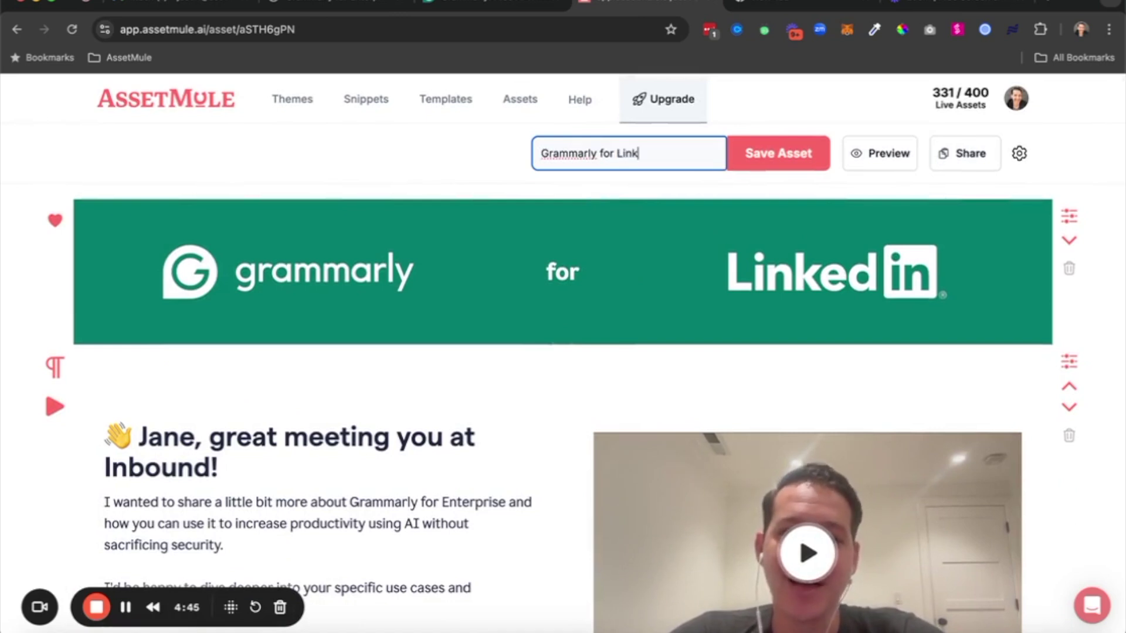
left_click(777, 155)
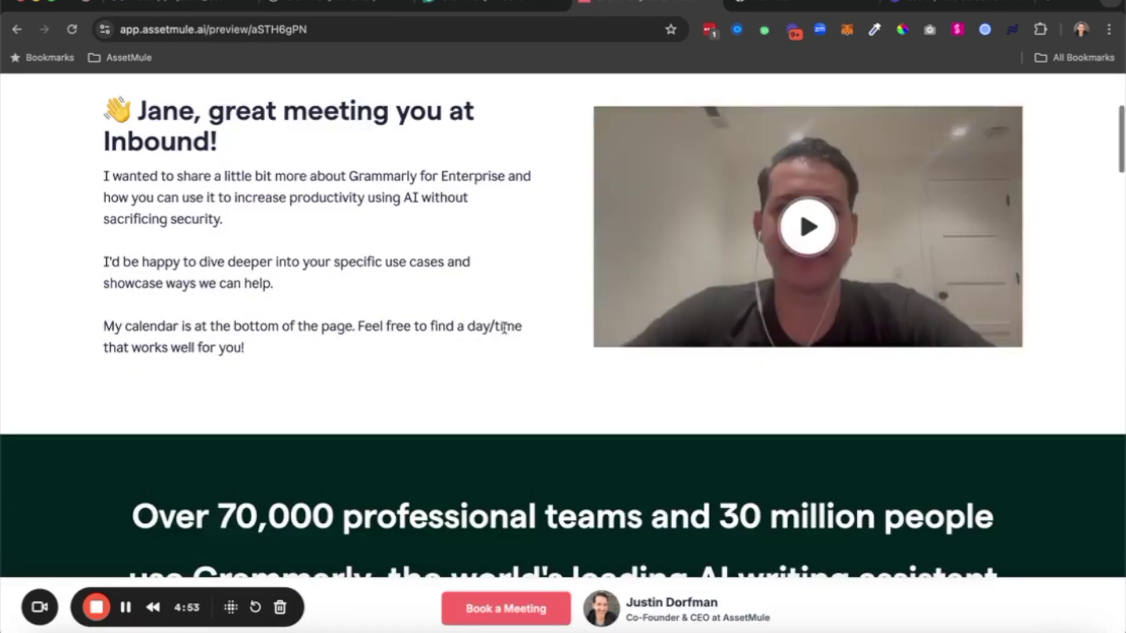
scroll(506, 333, "down", 15)
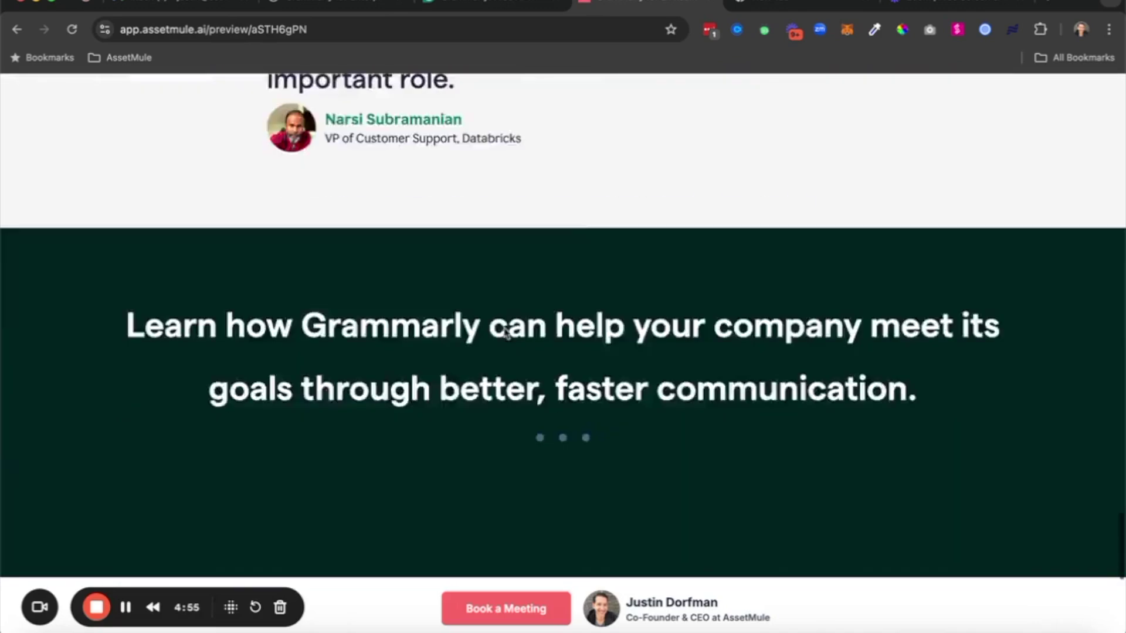
- Copy the share link with an animated screenshot into a new Gmail message
scroll(505, 334, "up", 20)
left_click(401, 99)
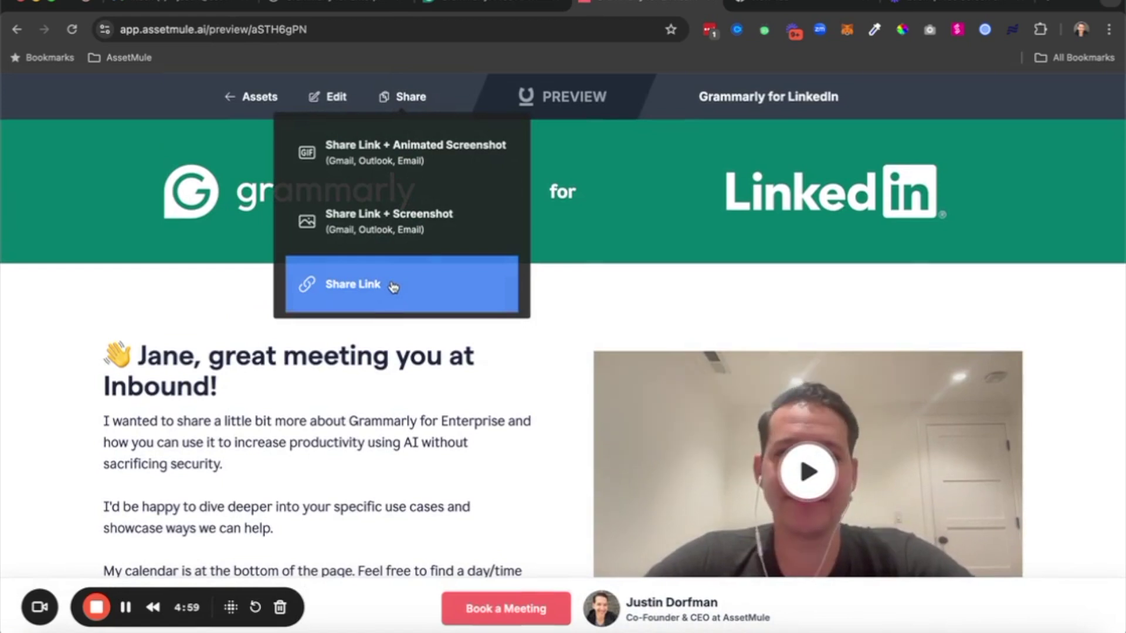
left_click(428, 161)
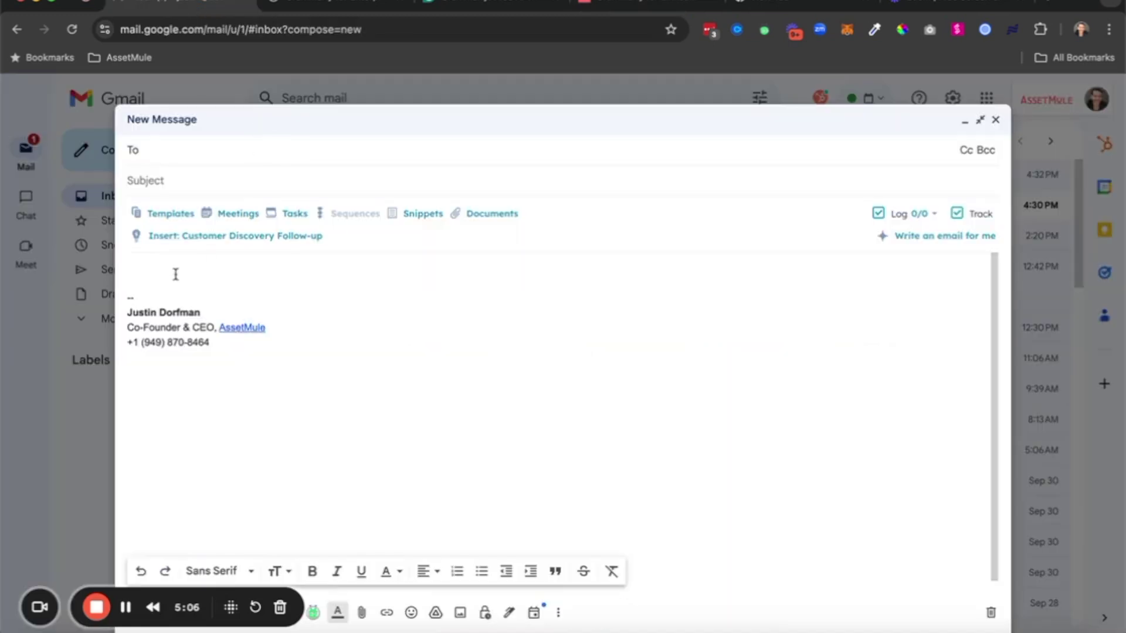
left_click(169, 266)
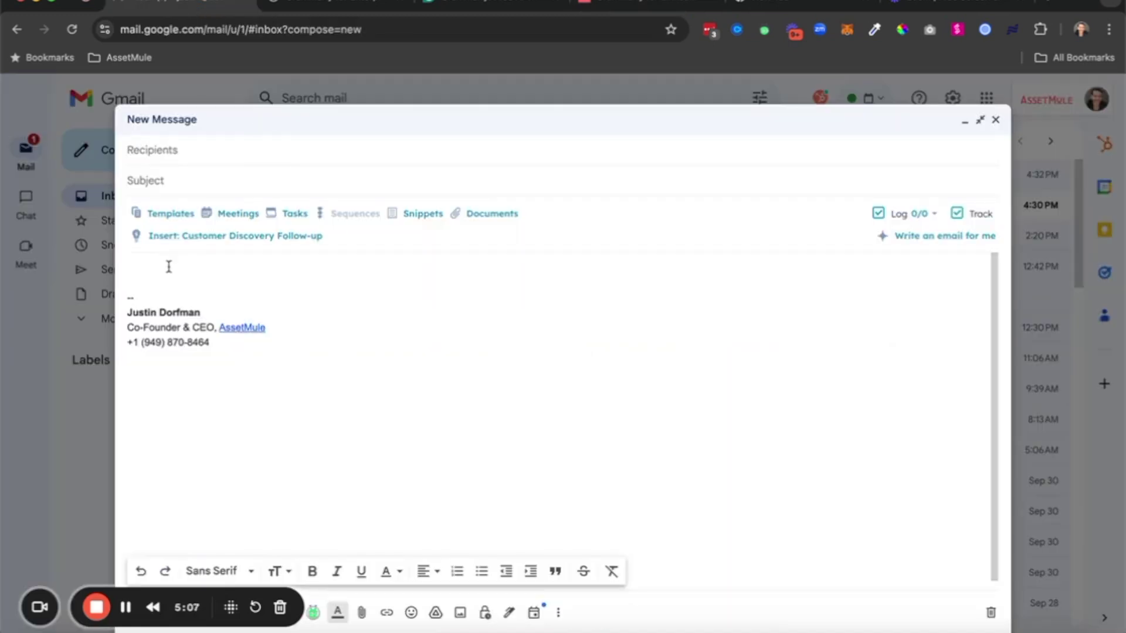
- Paste the Grammarly for LinkedIn link and animated preview into the email, then open the linked asset
type("Grammarly for LinkedIn")
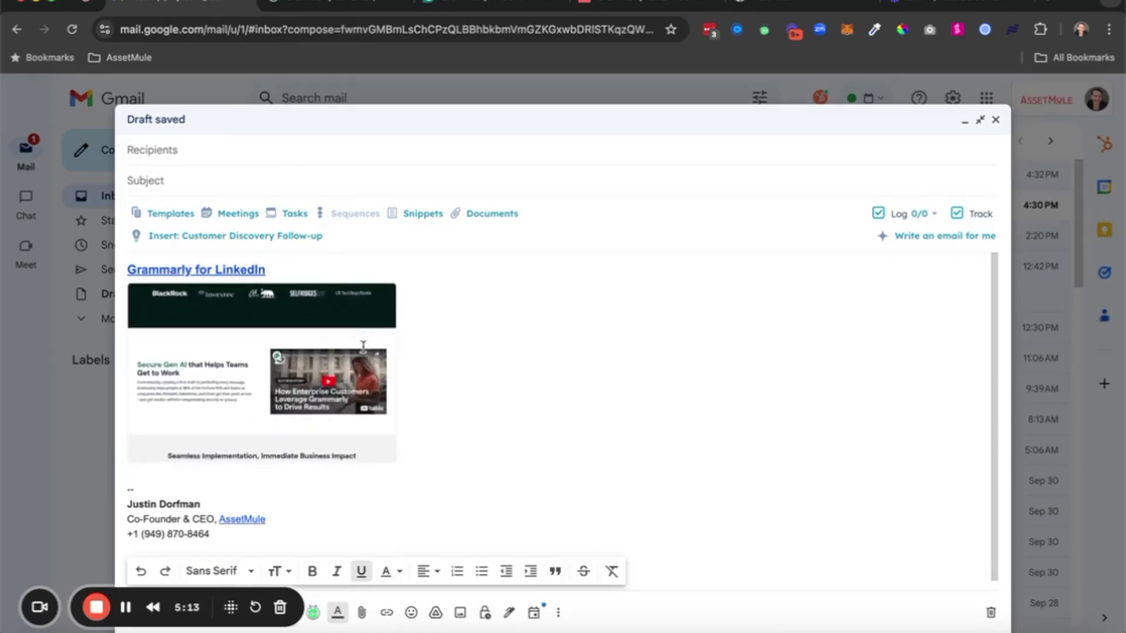
left_click(243, 305)
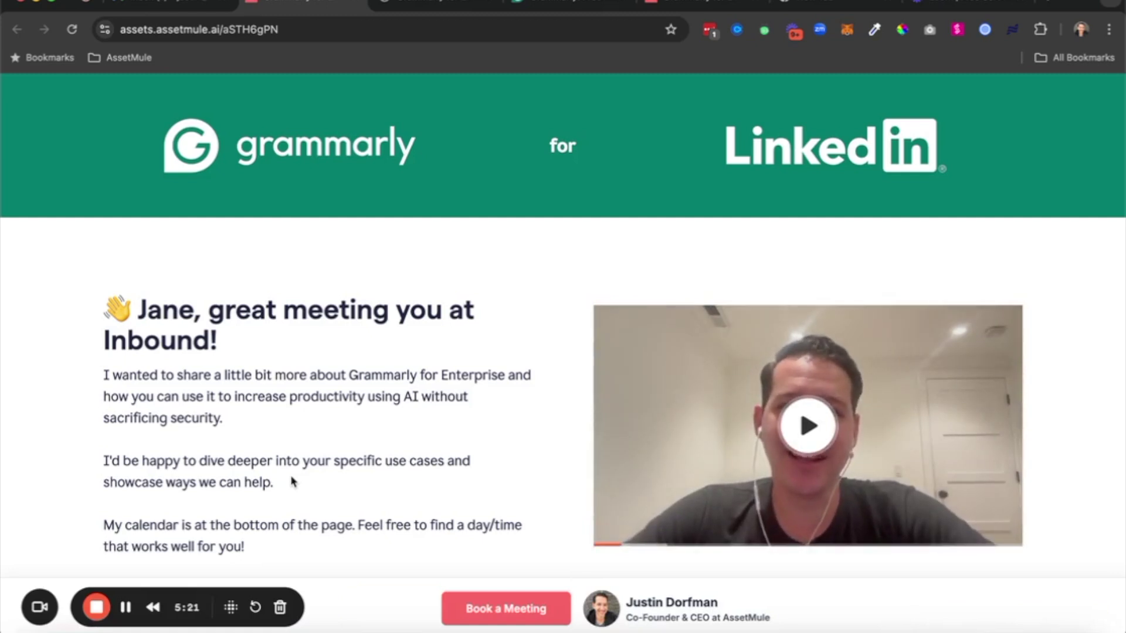
- On the live asset page, play and then pause the personal intro video
scroll(409, 421, "down", 1)
scroll(409, 421, "down", 2)
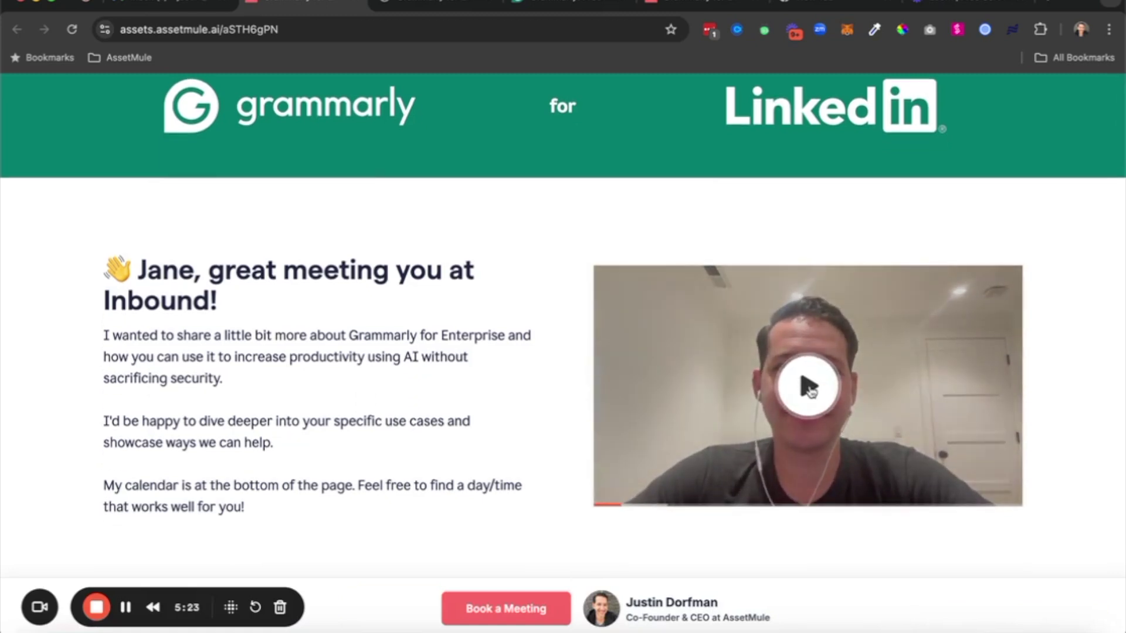
left_click(608, 503)
left_click(608, 502)
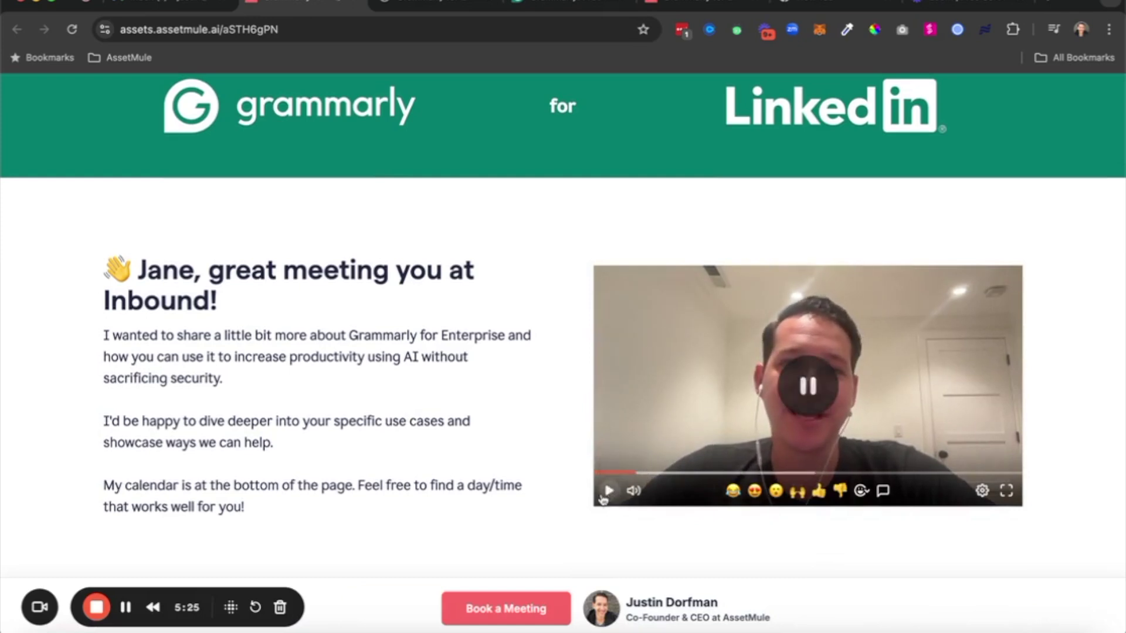
- Play and stop the customer story video, then reach the 30 Minute Meeting calendar
scroll(487, 511, "down", 5)
scroll(489, 510, "down", 12)
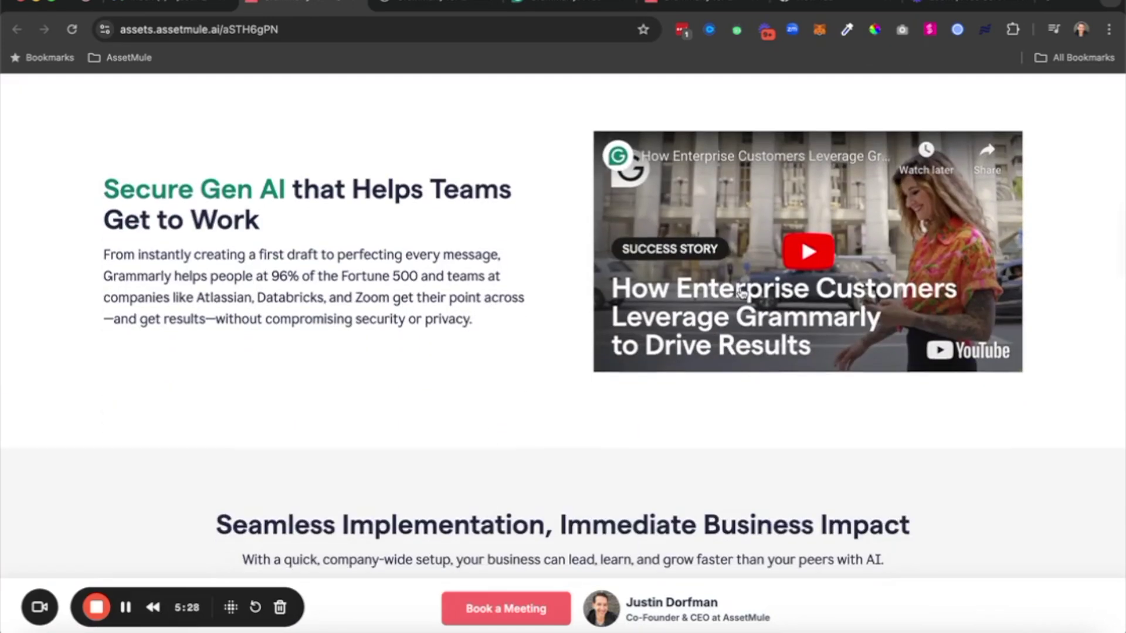
left_click(810, 251)
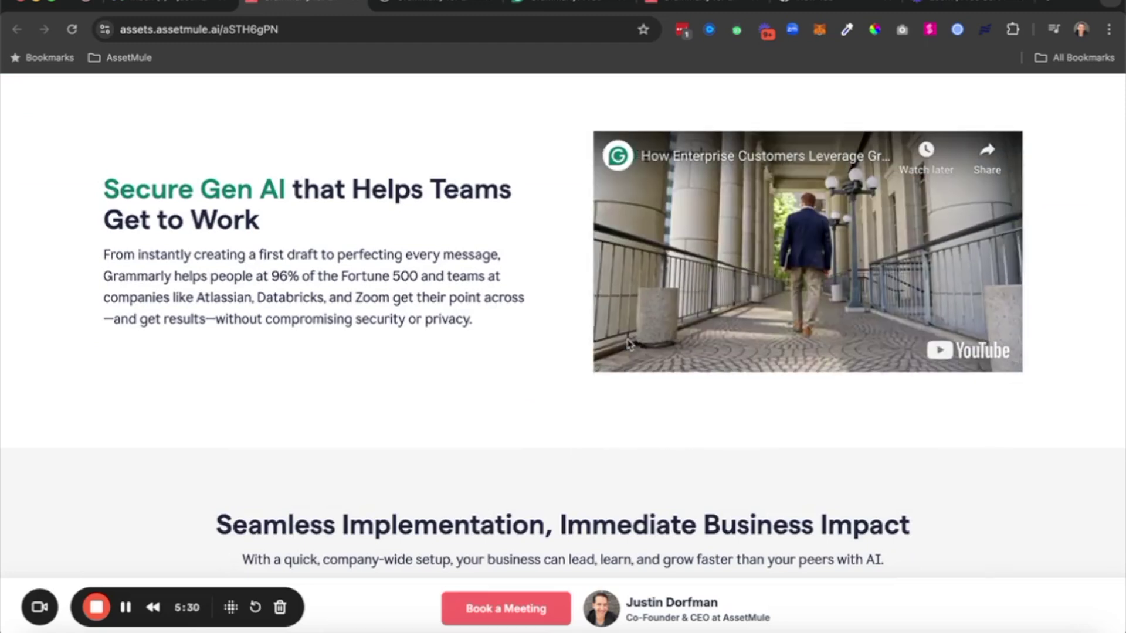
left_click(801, 261)
scroll(651, 487, "down", 20)
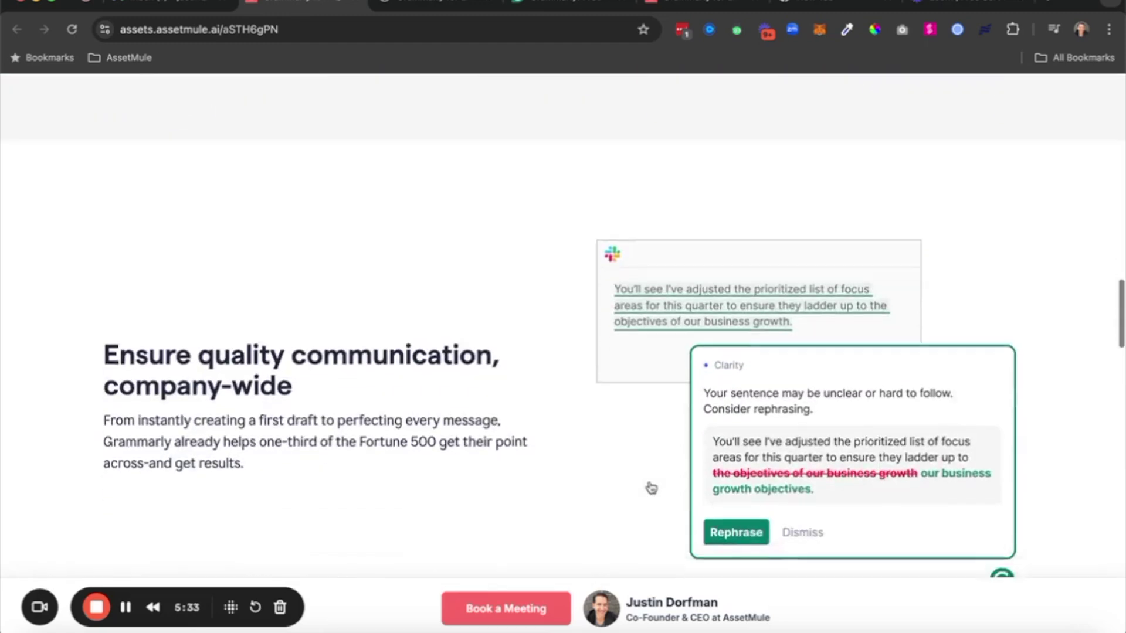
scroll(650, 487, "down", 15)
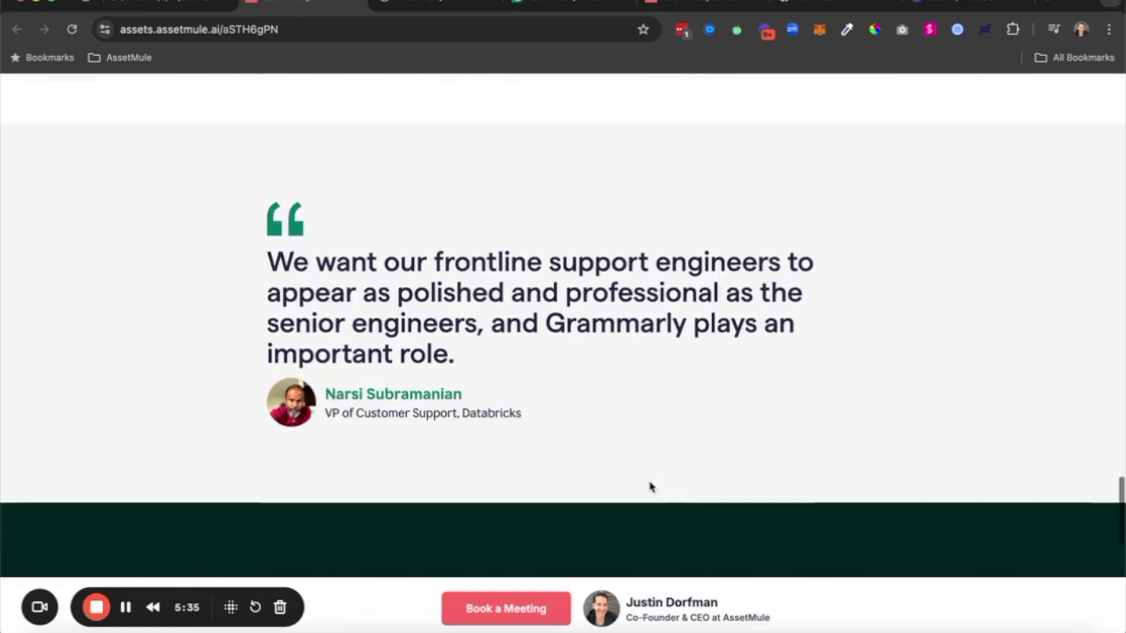
scroll(649, 481, "down", 2)
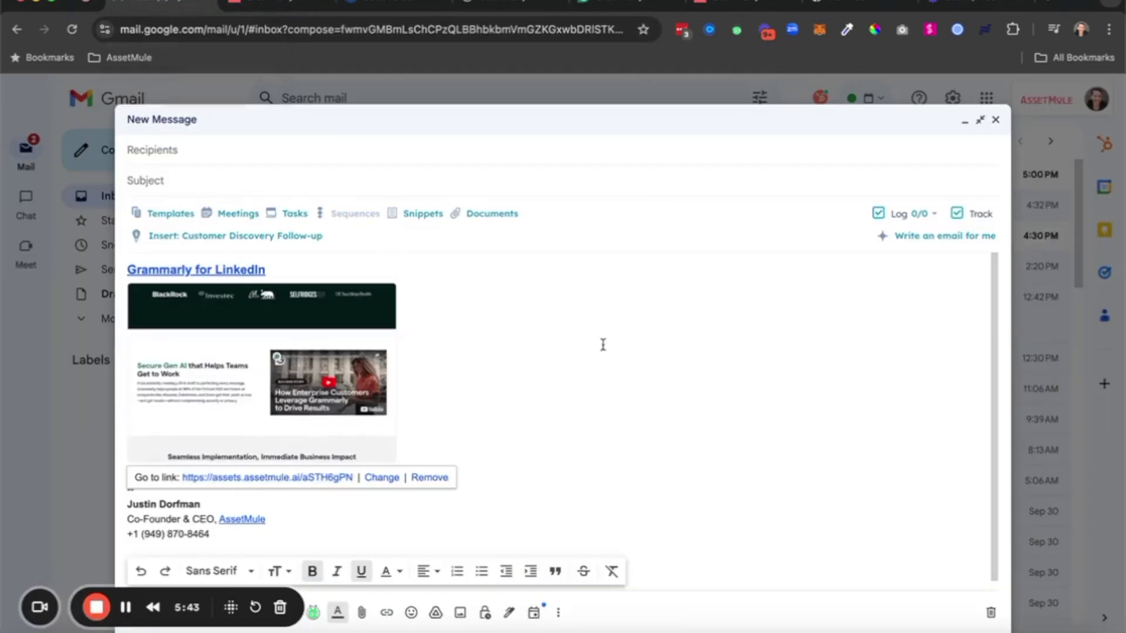
- Discard the draft and follow the 'New Asset View: Grammarly for LinkedIn' alert to all interactions
left_click(992, 614)
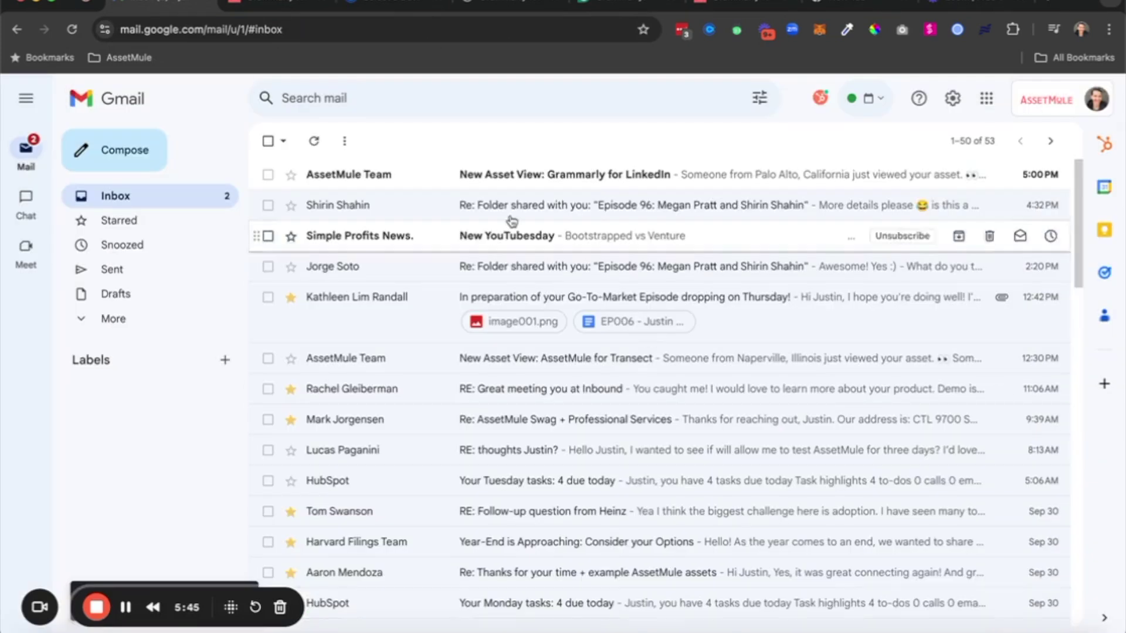
left_click(428, 176)
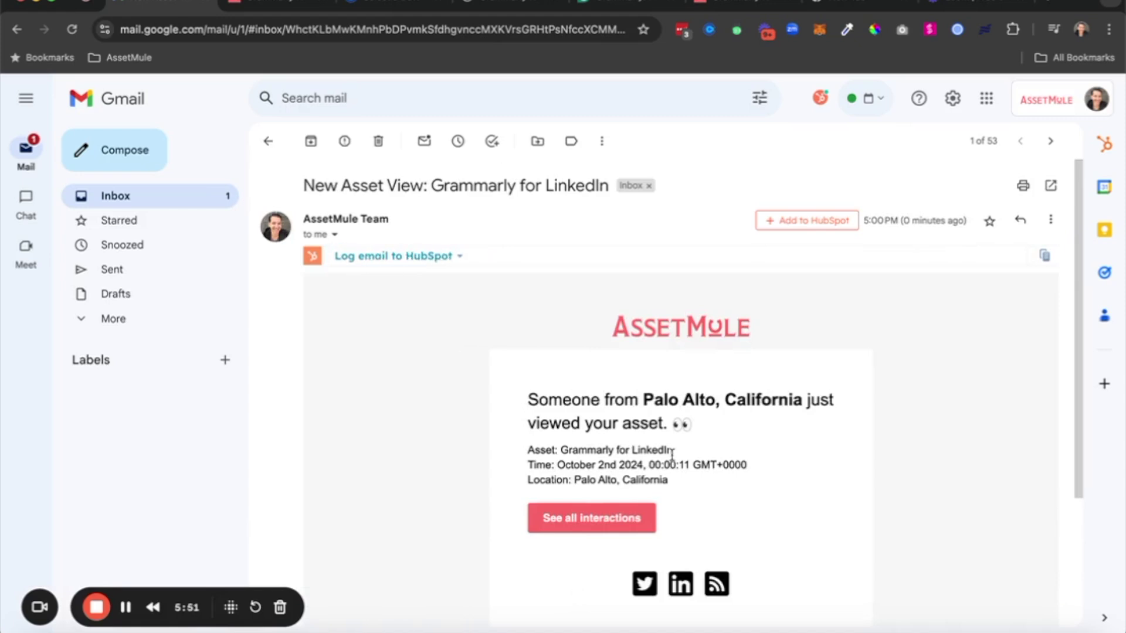
left_click(607, 525)
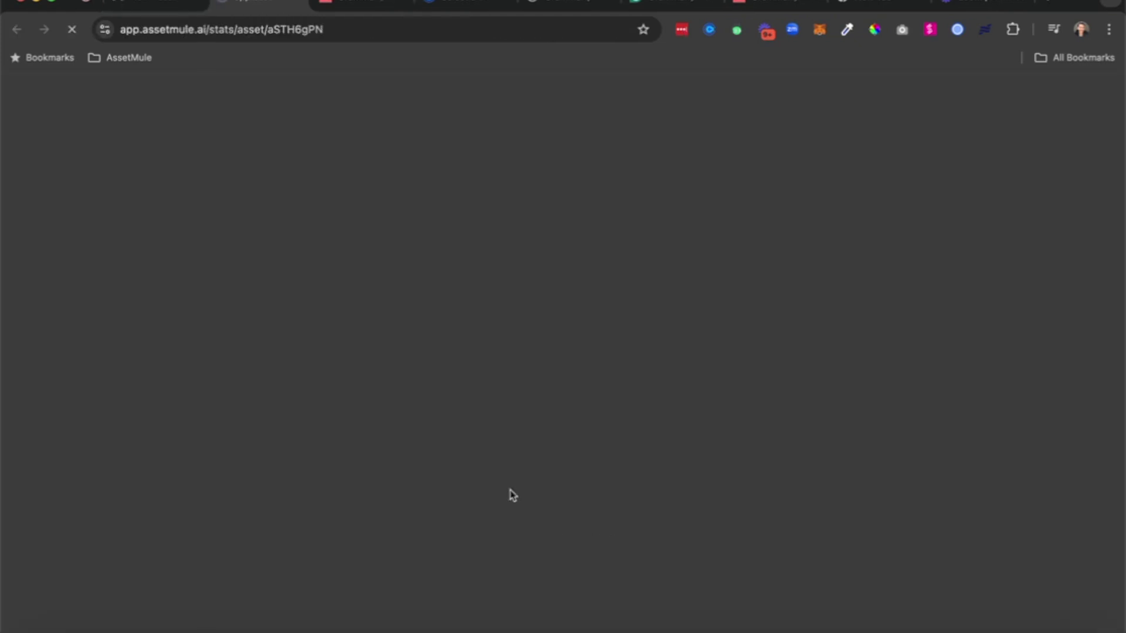